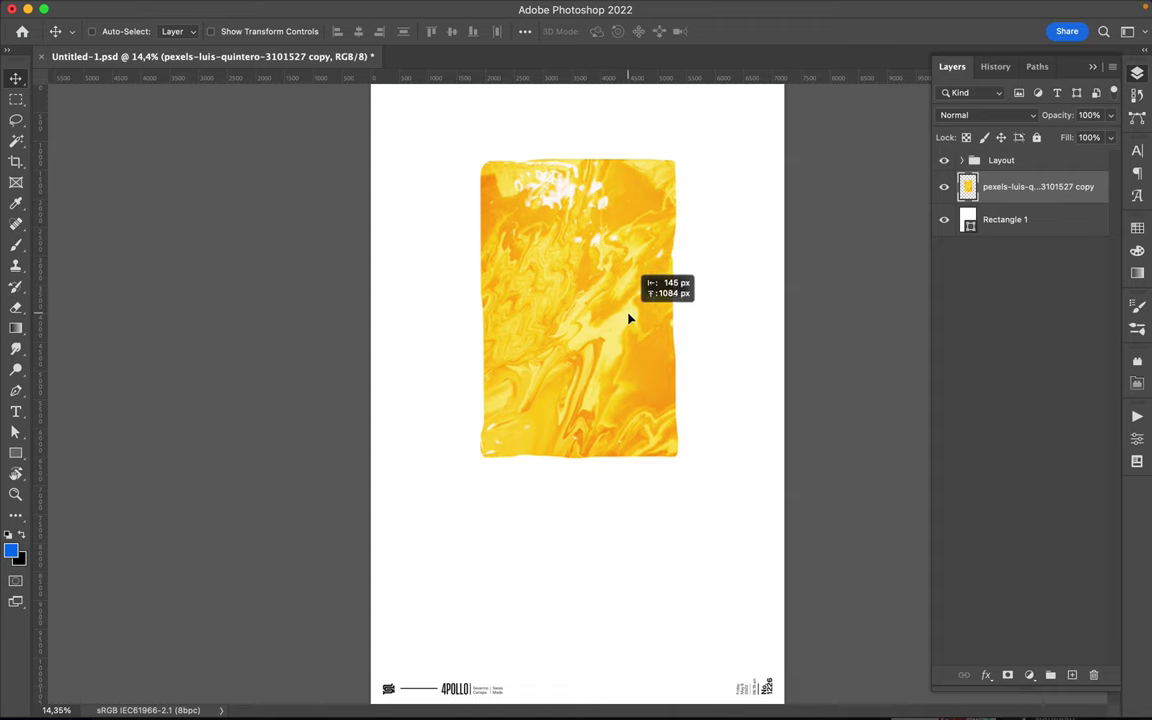
- Lasso the yellow rectangle's interior and cut it onto its own layer, leaving a frame
key(ctrl+minus)
key(l)
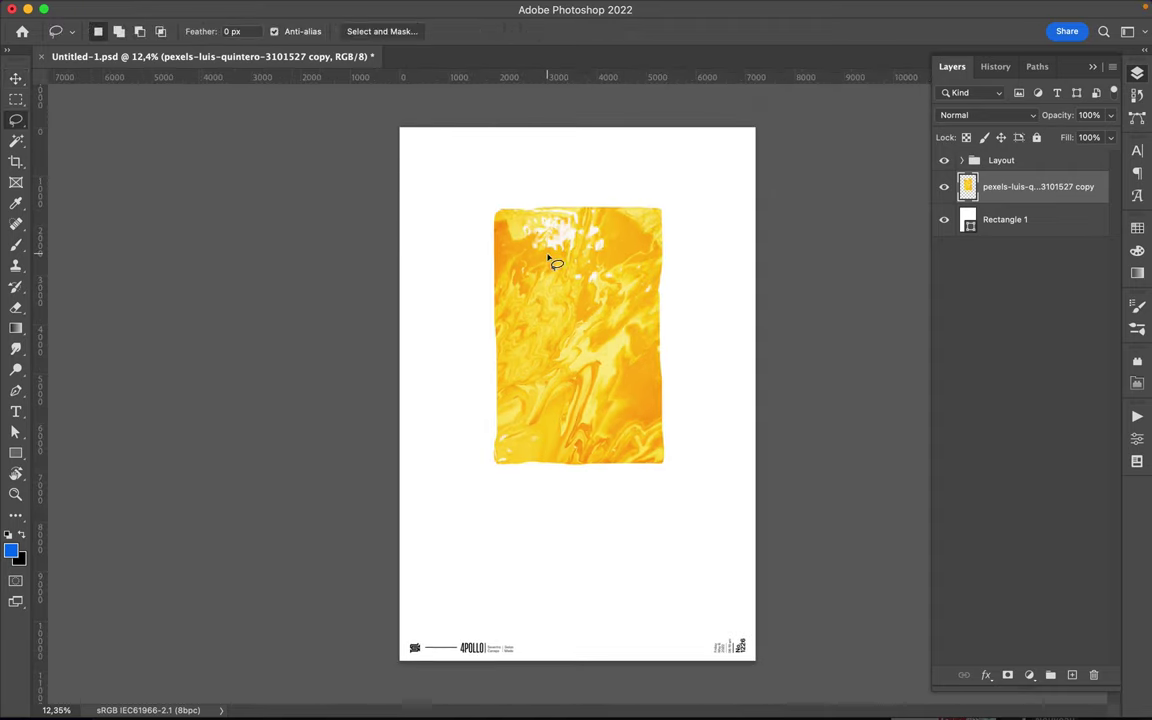
mouse_move(517, 229)
mouse_down()
mouse_move(561, 442)
mouse_move(614, 226)
mouse_up()
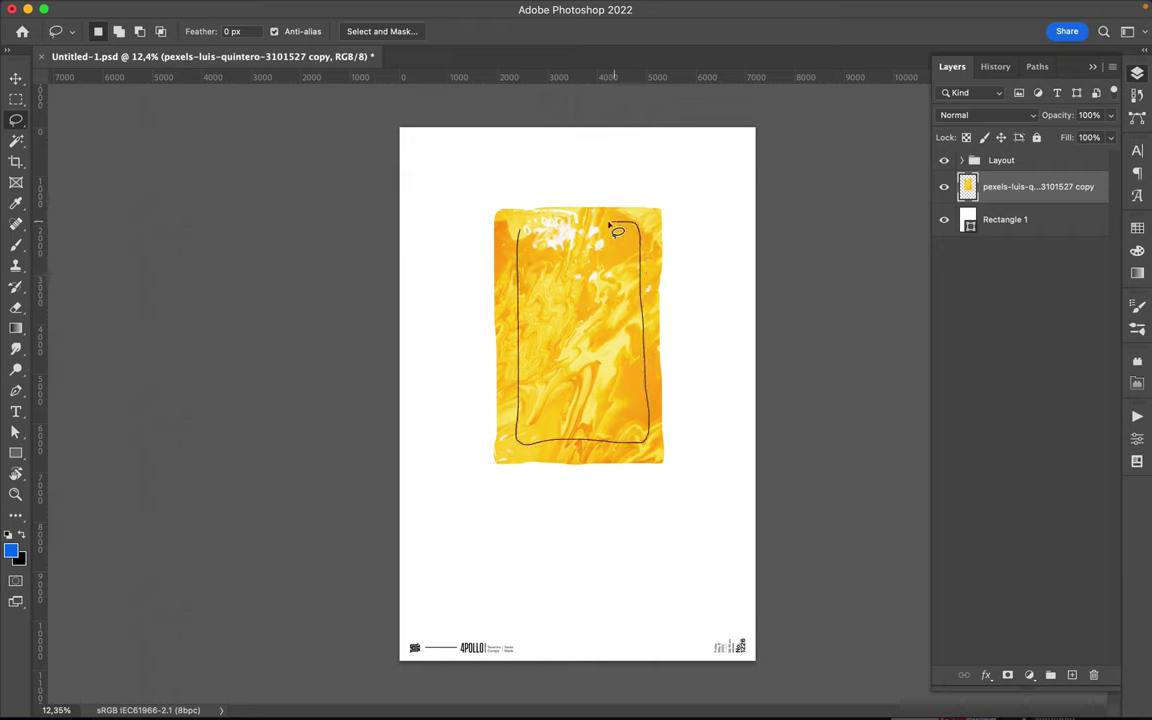
mouse_move(614, 226)
mouse_down()
mouse_move(524, 230)
mouse_move(561, 560)
mouse_up()
key(Delete)
key(ctrl+z)
key(ctrl+j)
- Move the cut piece to the poster's bottom edge, nudge it right, and reselect the frame layer
key(v)
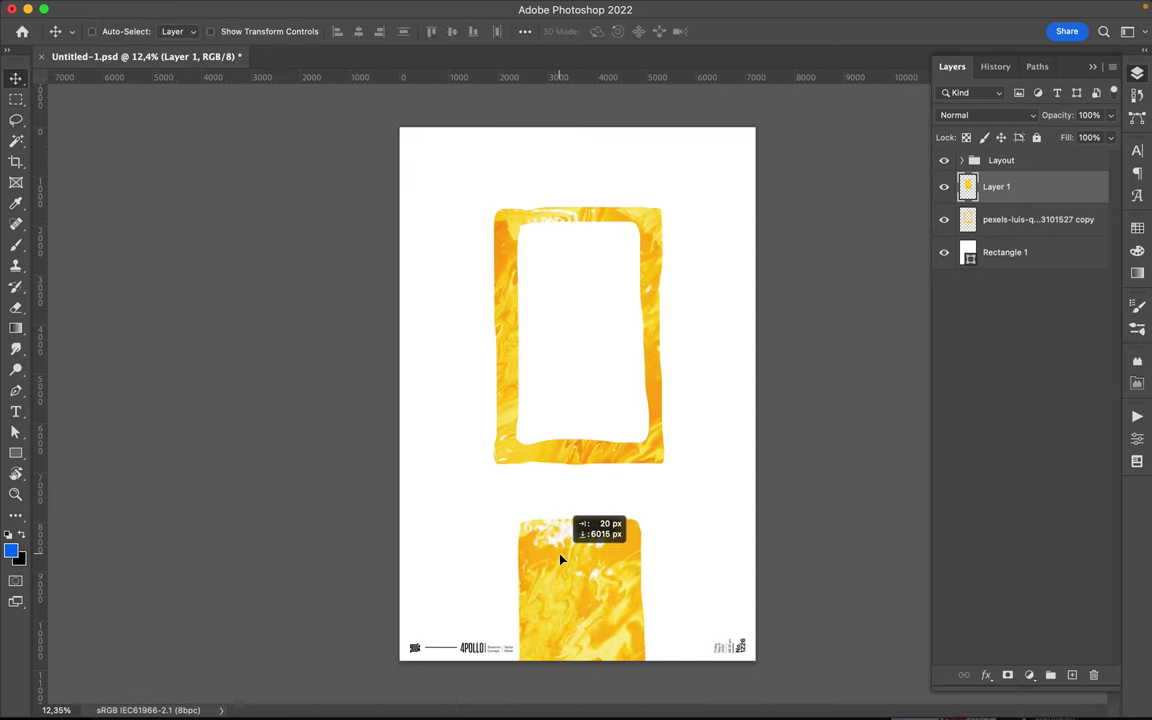
click(358, 31)
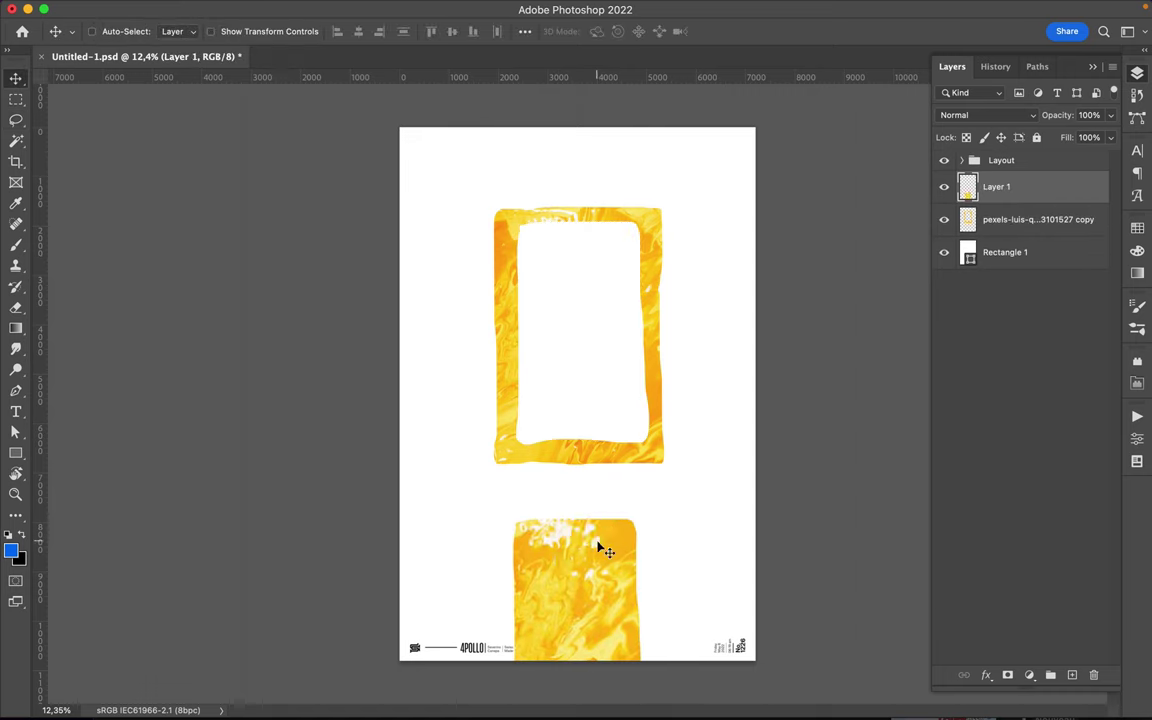
mouse_move(589, 550)
mouse_down()
mouse_move(627, 553)
mouse_move(600, 540)
mouse_up()
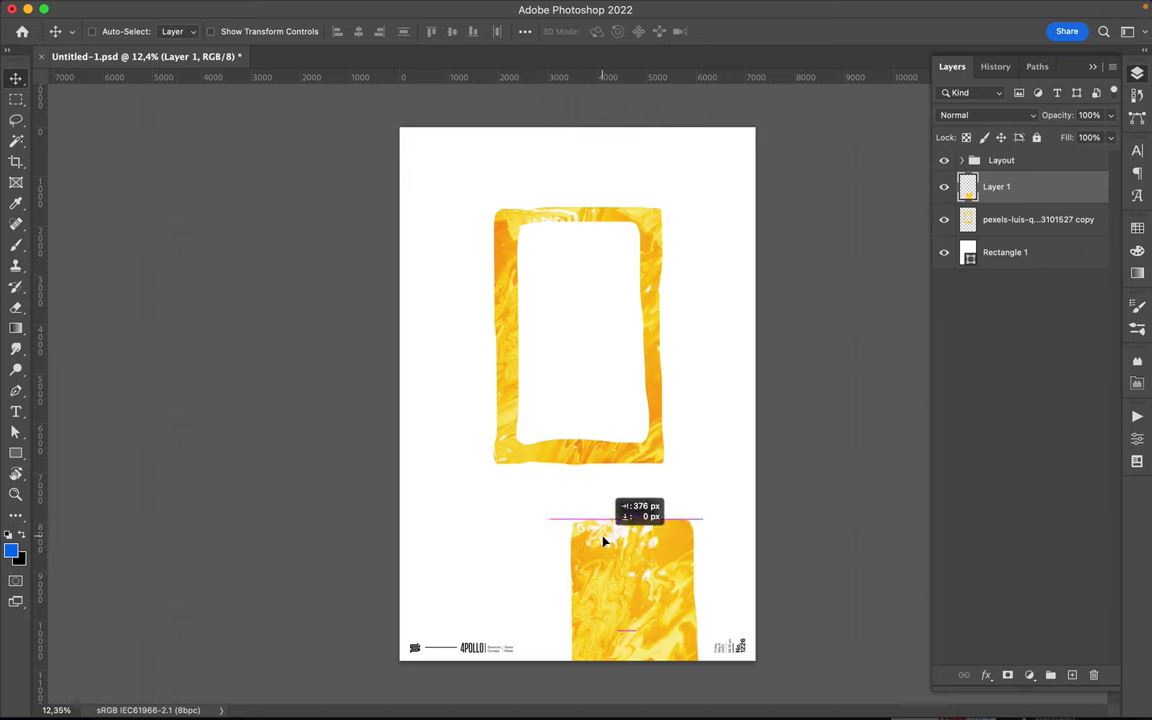
click(1055, 224)
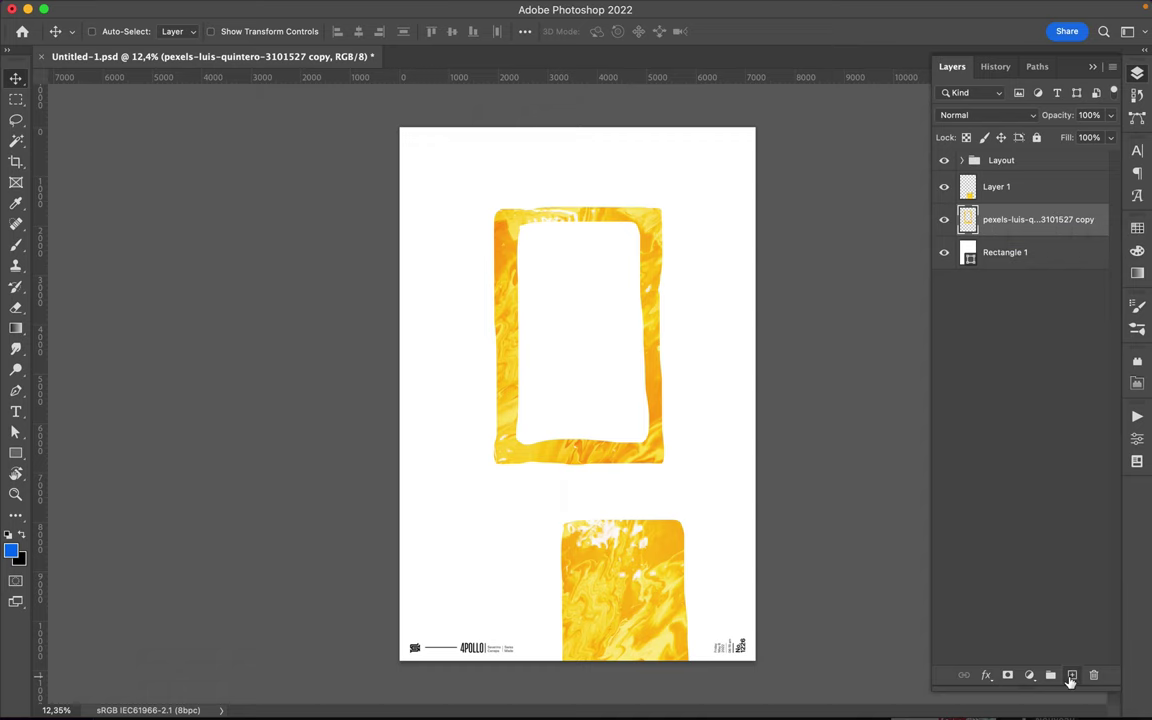
- On a new layer, paint a thick blue stroke across the frame with a much larger brush
click(1071, 679)
key(b)
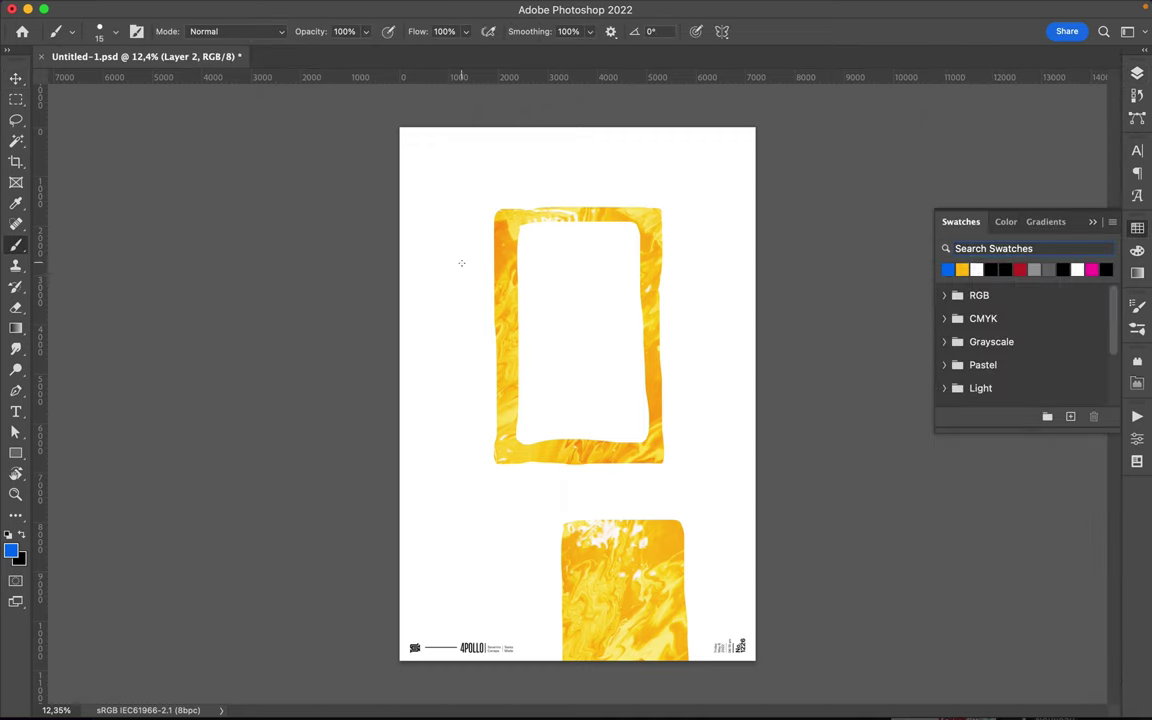
right_click(461, 263)
drag(617, 270, 706, 273)
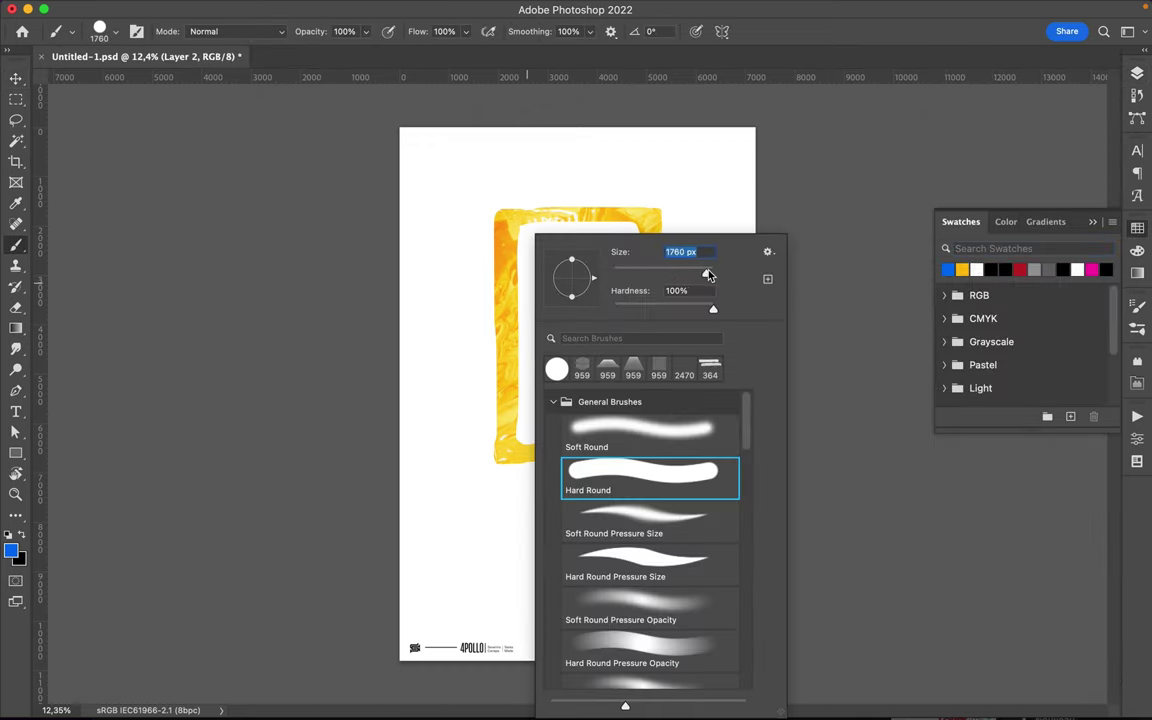
mouse_move(441, 416)
mouse_down()
mouse_move(612, 312)
mouse_move(680, 318)
mouse_up()
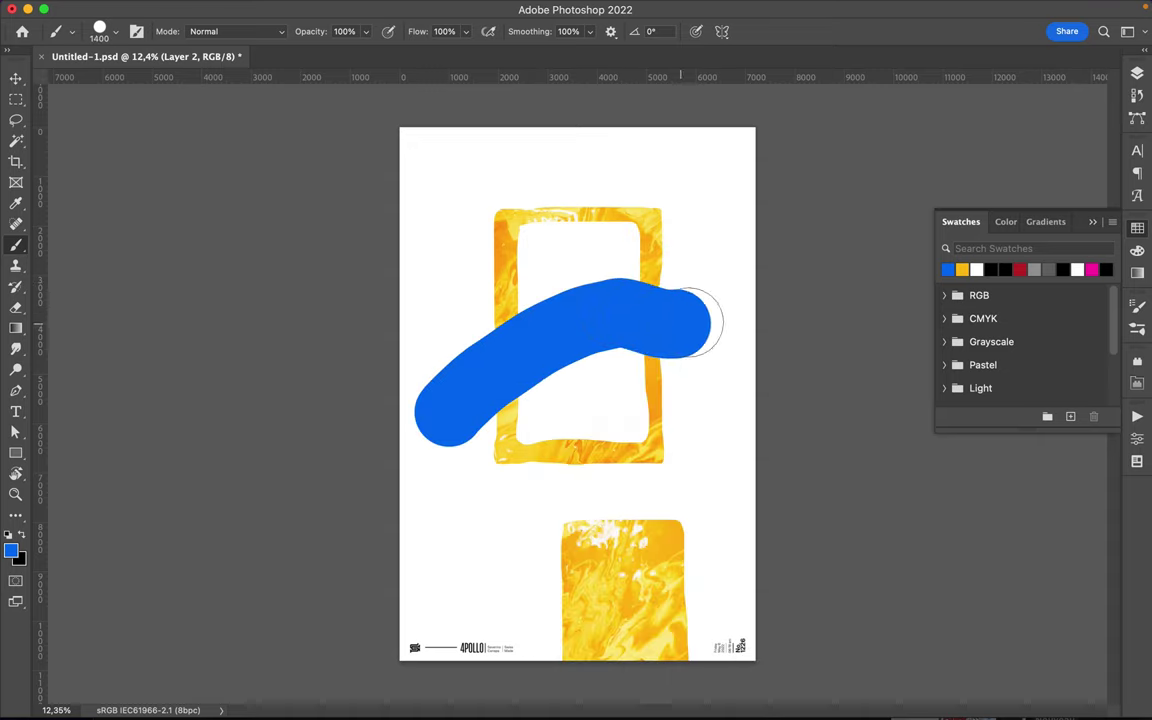
- Mask the blue stroke with the frame's outline so the frame's right side passes over it
key(v)
click(1137, 73)
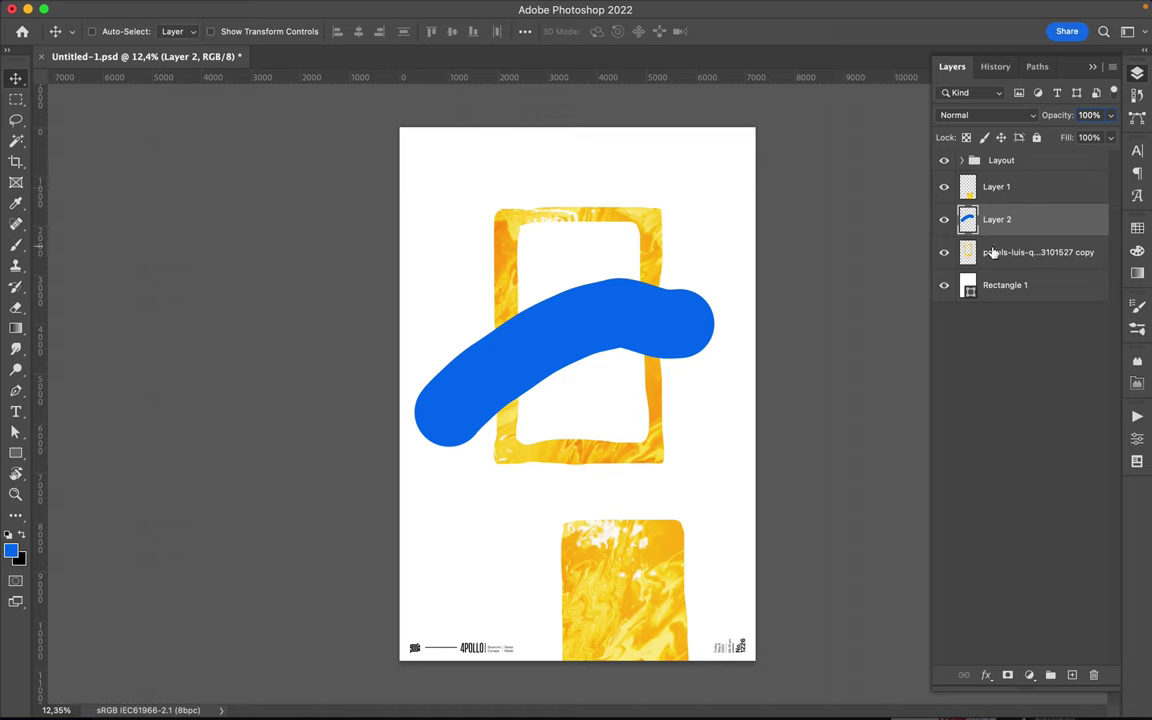
click(1007, 675)
super+click(970, 252)
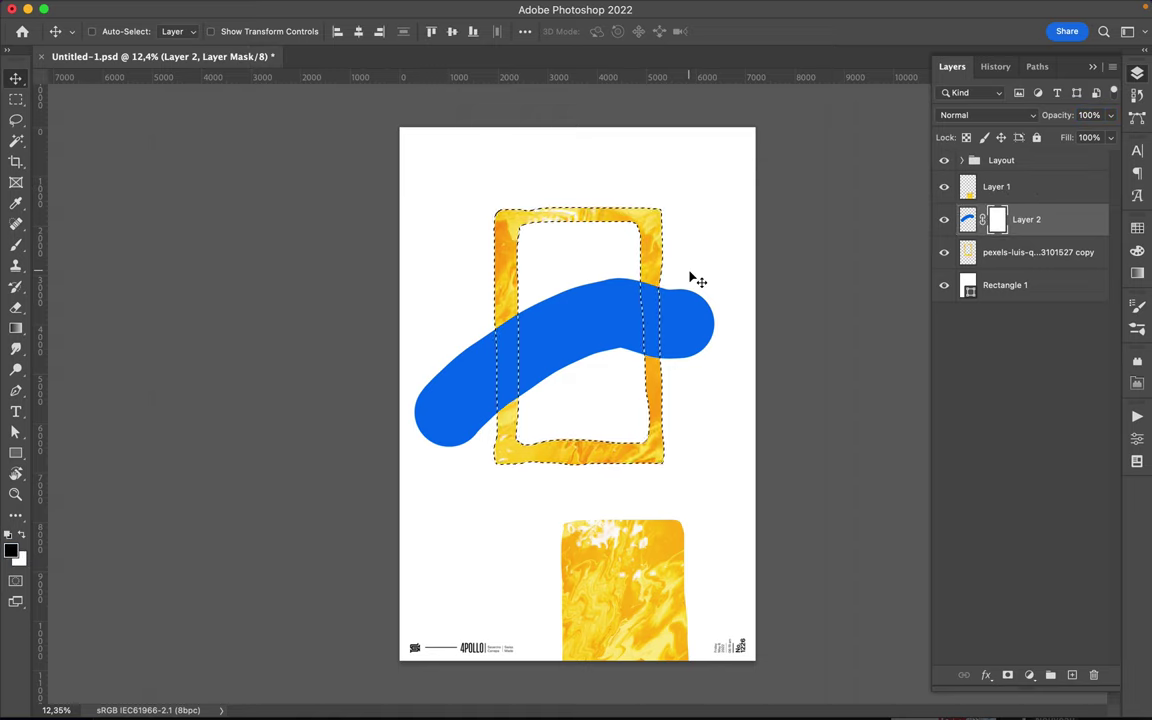
key(b)
drag(681, 283, 656, 411)
key(m)
key(super+d)
key(v)
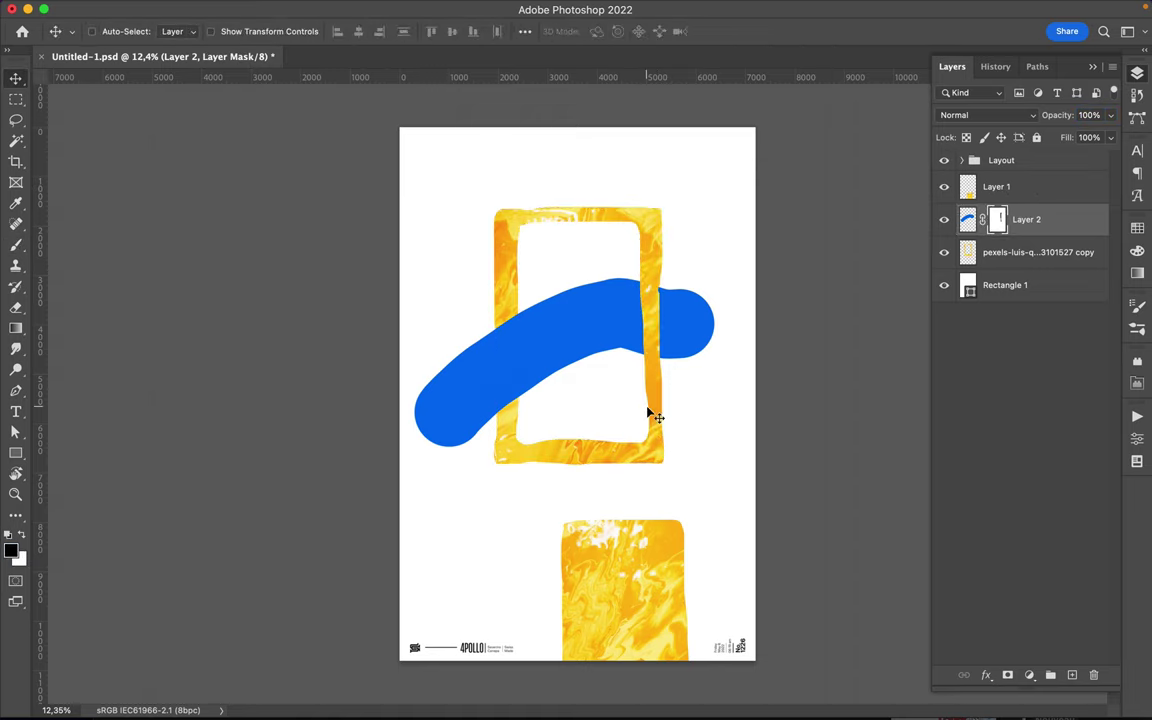
key(b)
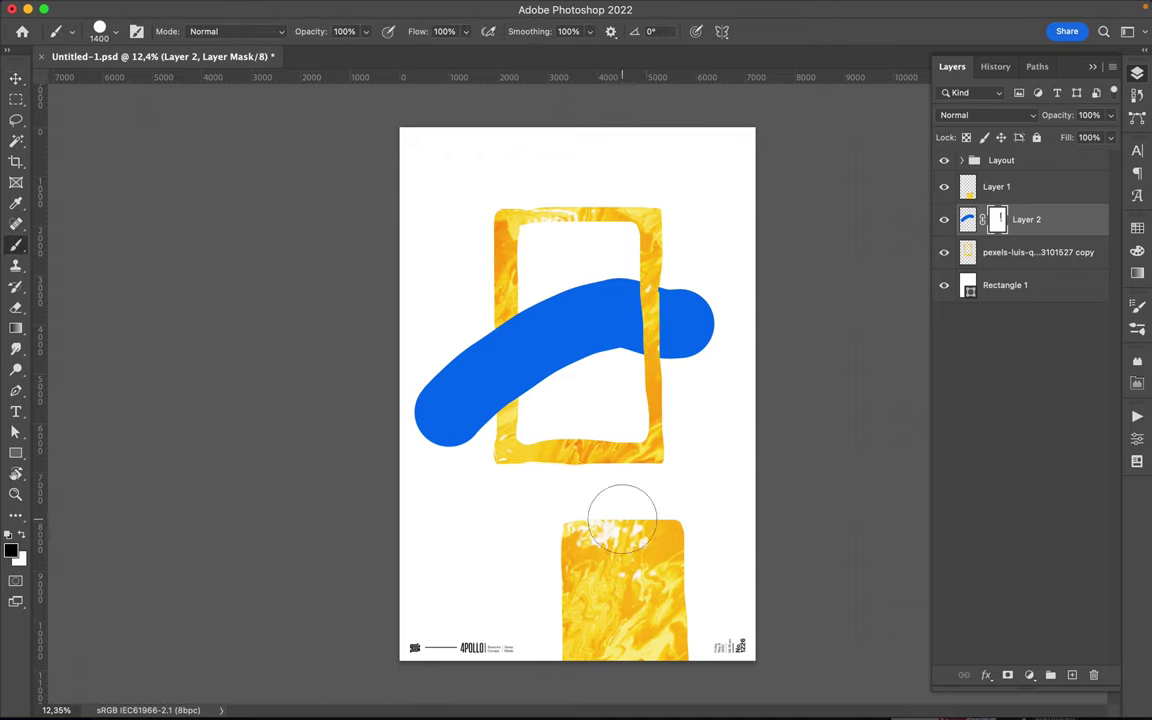
- Paint a second thick blue curve over the bottom yellow block on a new layer, then shrink the brush
click(1072, 675)
drag(571, 420, 678, 568)
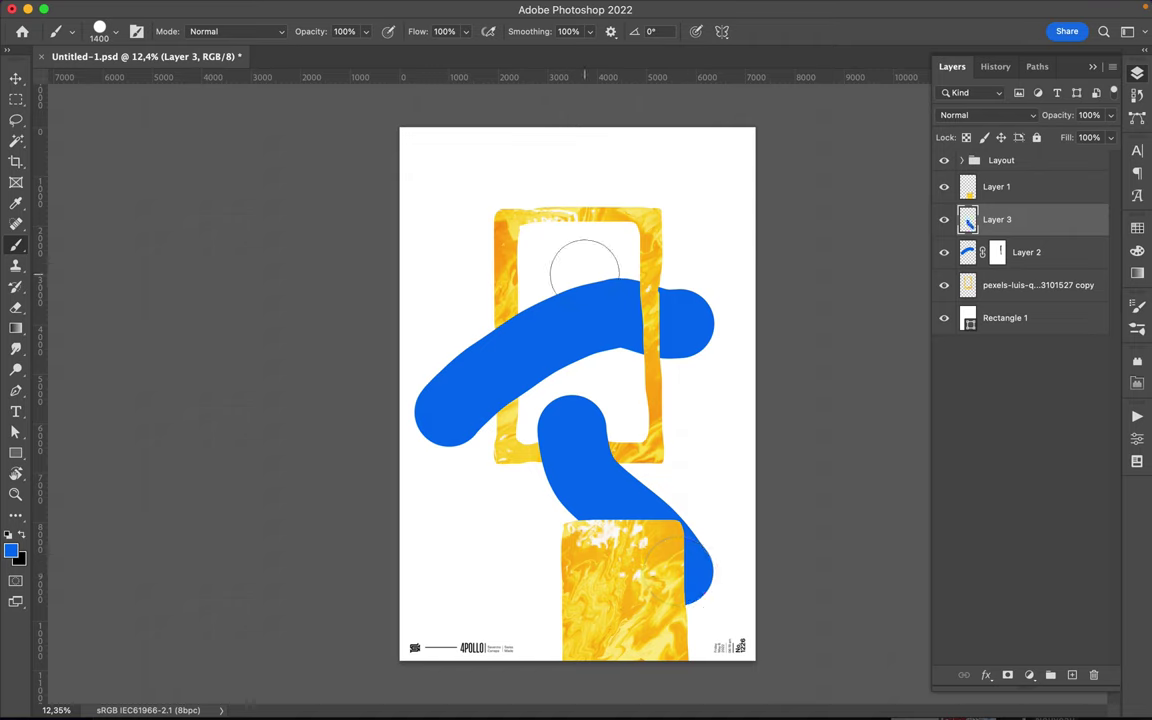
right_click(614, 208)
drag(790, 245, 769, 249)
key(Escape)
- On a new layer beneath the frame, paint thinner blue strokes peeking out behind its edges
click(1016, 327)
key(ctrl+shift+alt+n)
mouse_move(497, 210)
mouse_down()
mouse_move(498, 250)
mouse_move(648, 270)
mouse_up()
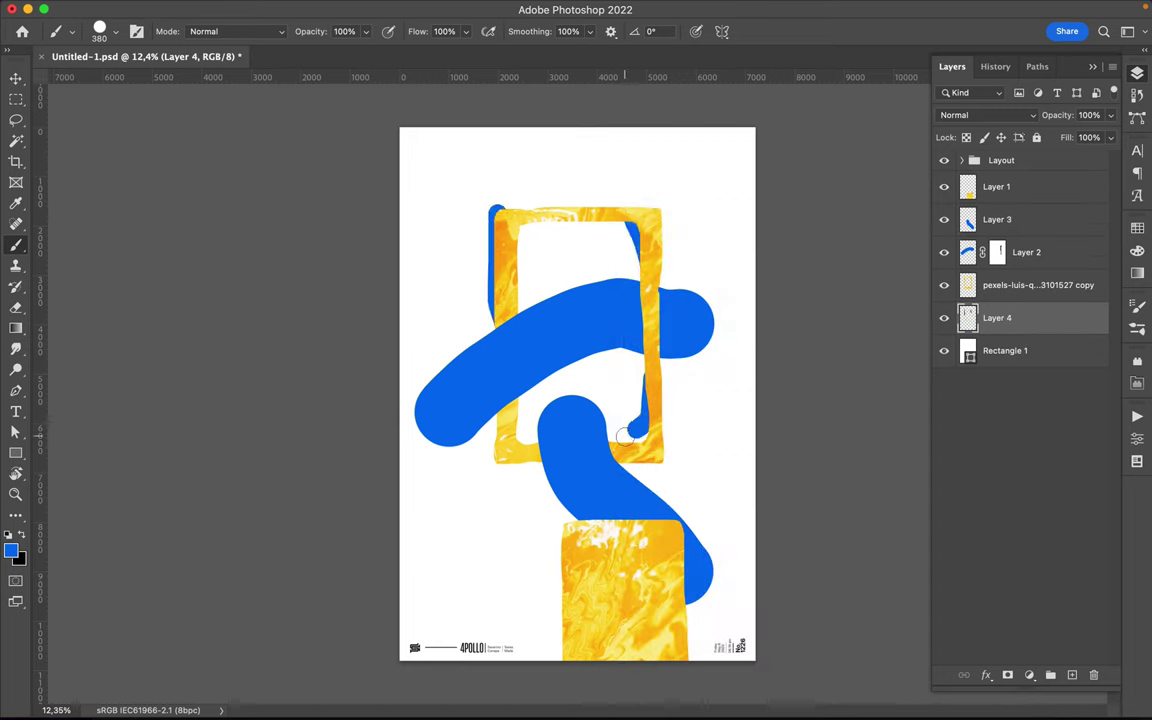
drag(648, 270, 686, 430)
key(ctrl+z)
drag(665, 370, 645, 430)
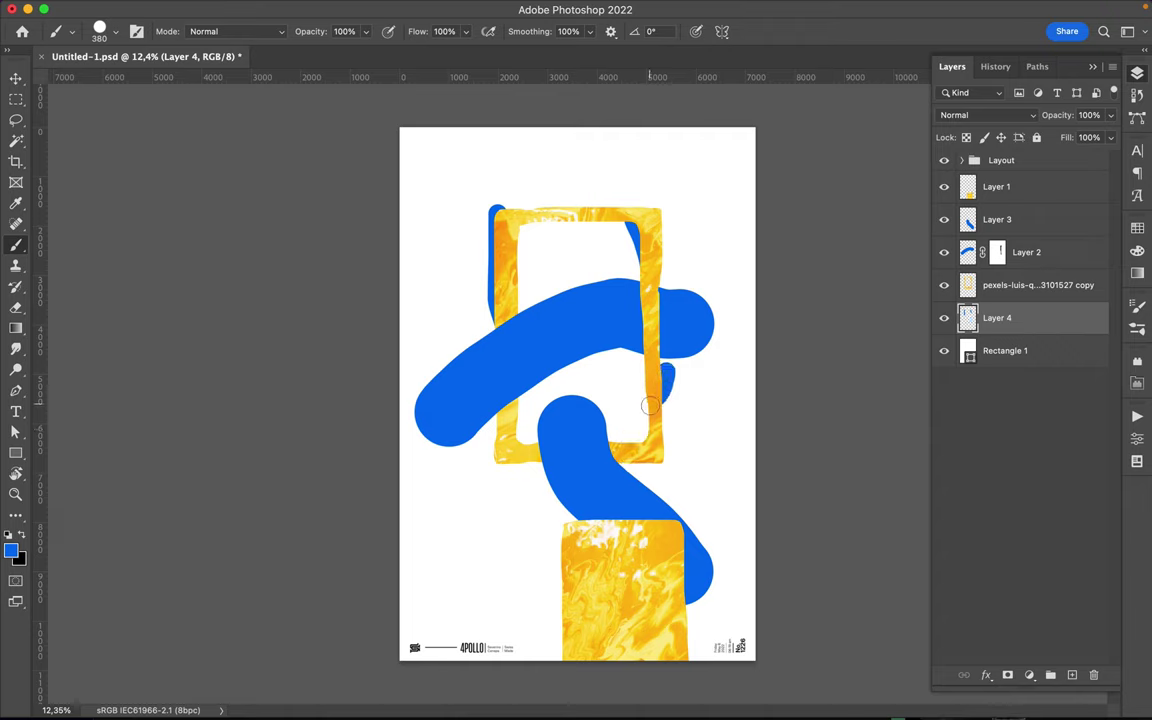
drag(555, 562, 557, 630)
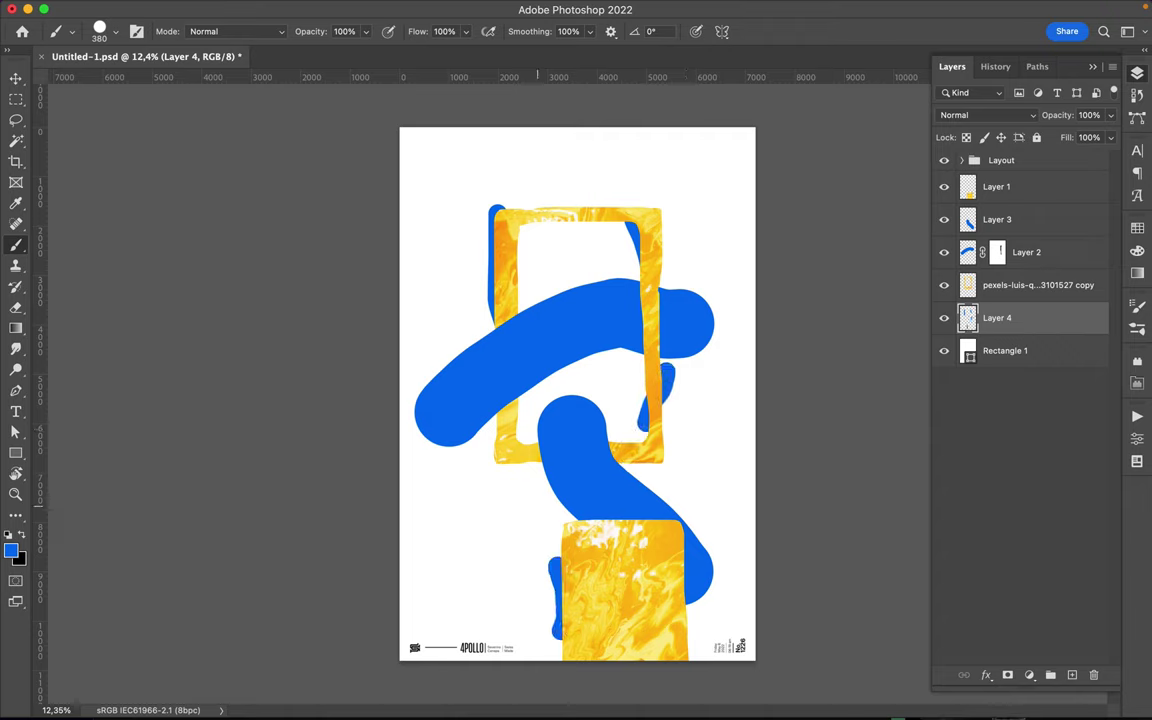
mouse_move(614, 192)
mouse_down()
mouse_move(678, 204)
mouse_move(675, 233)
mouse_up()
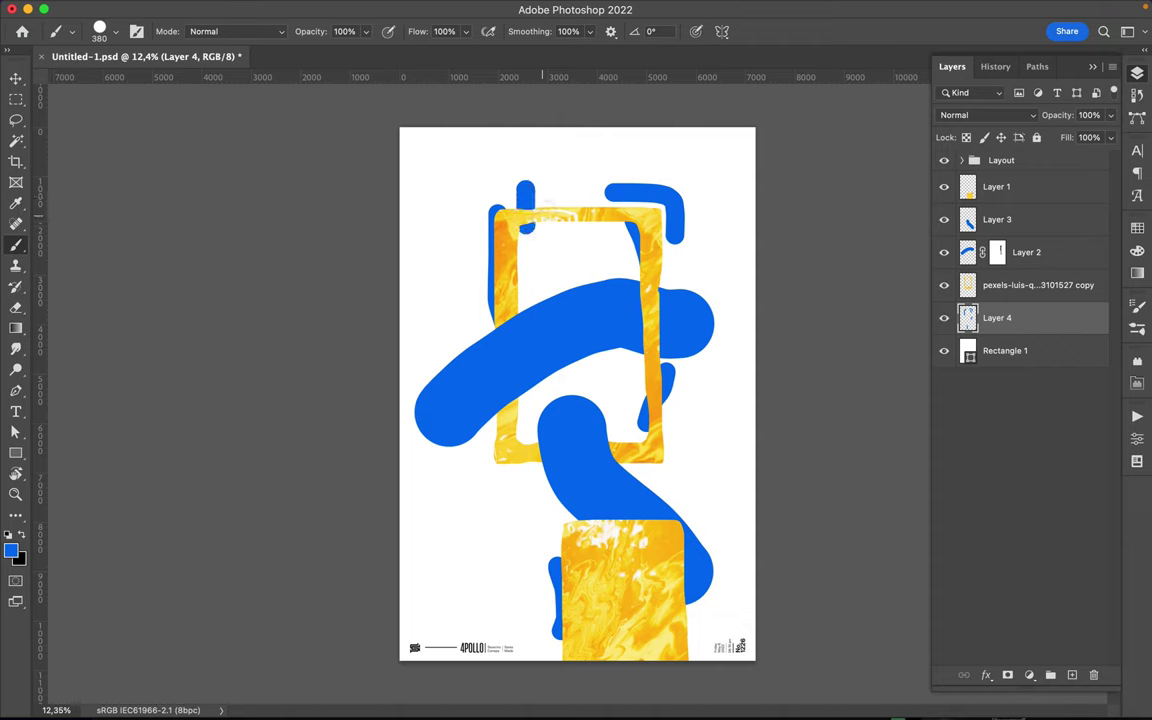
- On a new top layer, paint short blue marks above the frame's top-left
click(1018, 192)
key(ctrl+shift+alt+n)
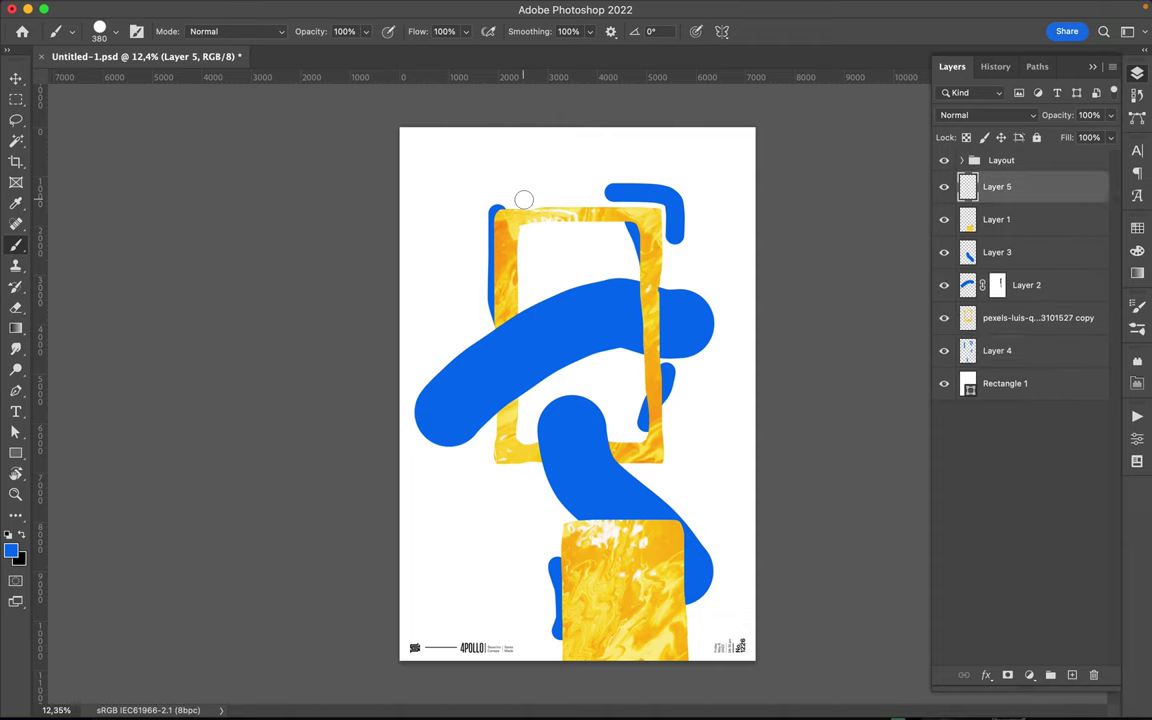
drag(522, 198, 524, 234)
drag(545, 172, 545, 184)
drag(548, 229, 548, 242)
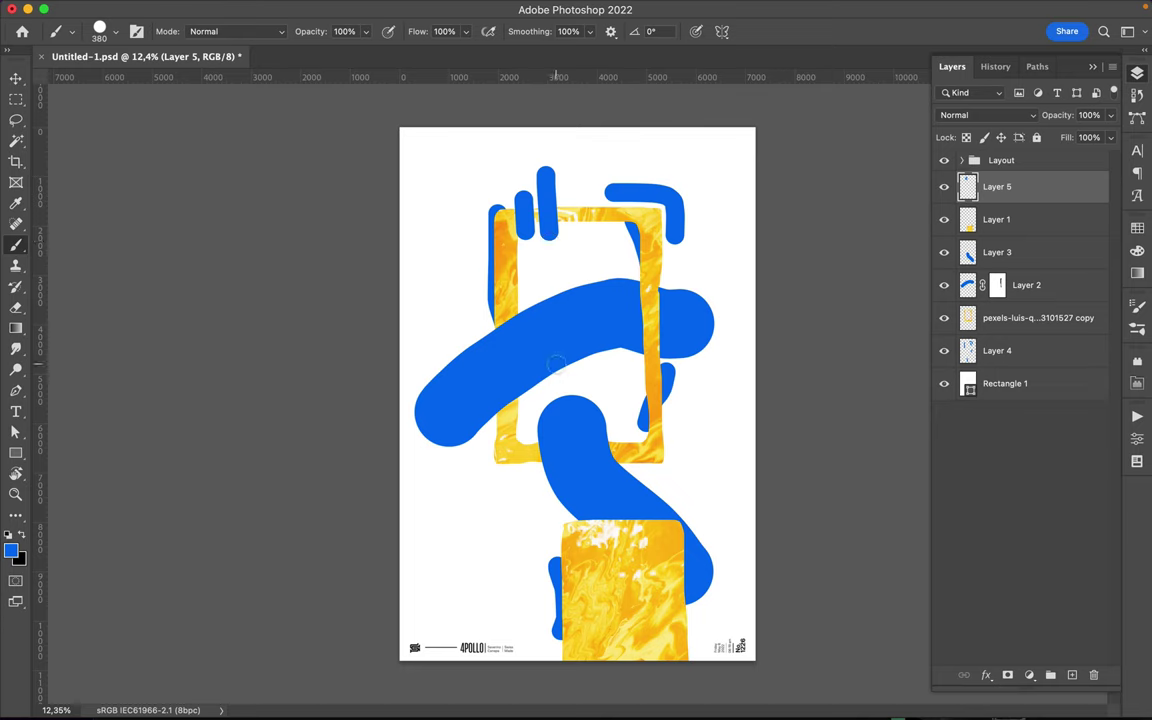
- With a 91 px brush, add short blue lines, a small square outline and a thin bar around the frame
right_click(586, 329)
drag(751, 272, 713, 274)
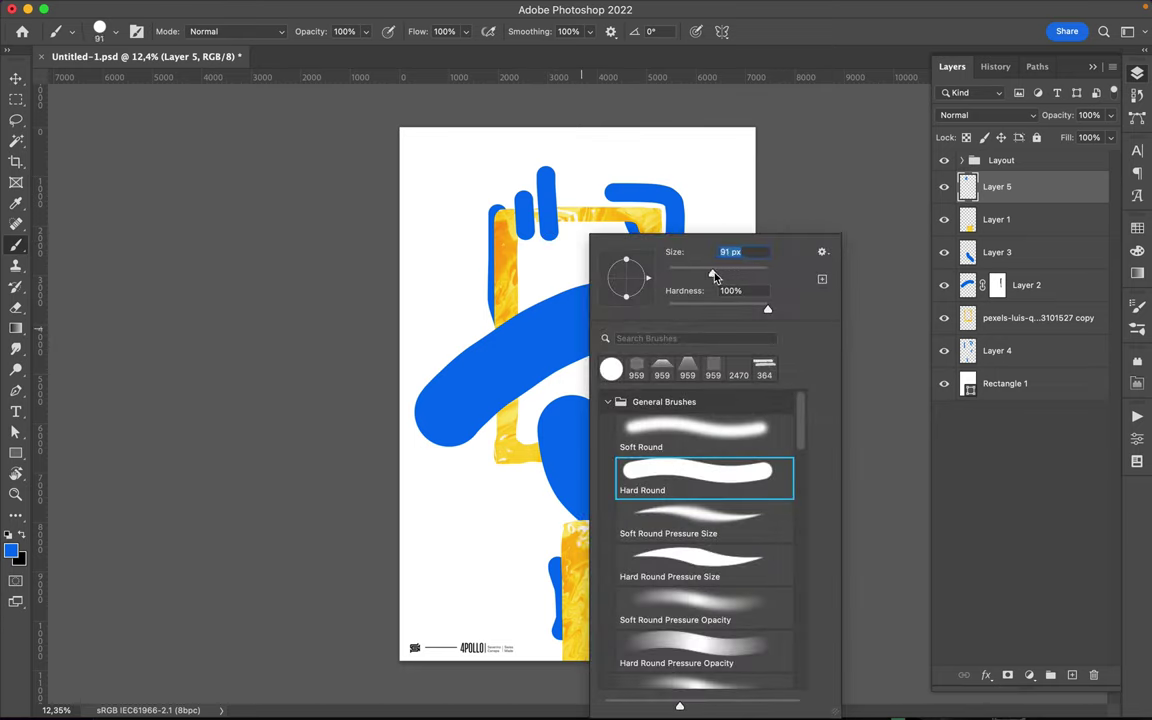
key(Return)
drag(521, 264, 523, 286)
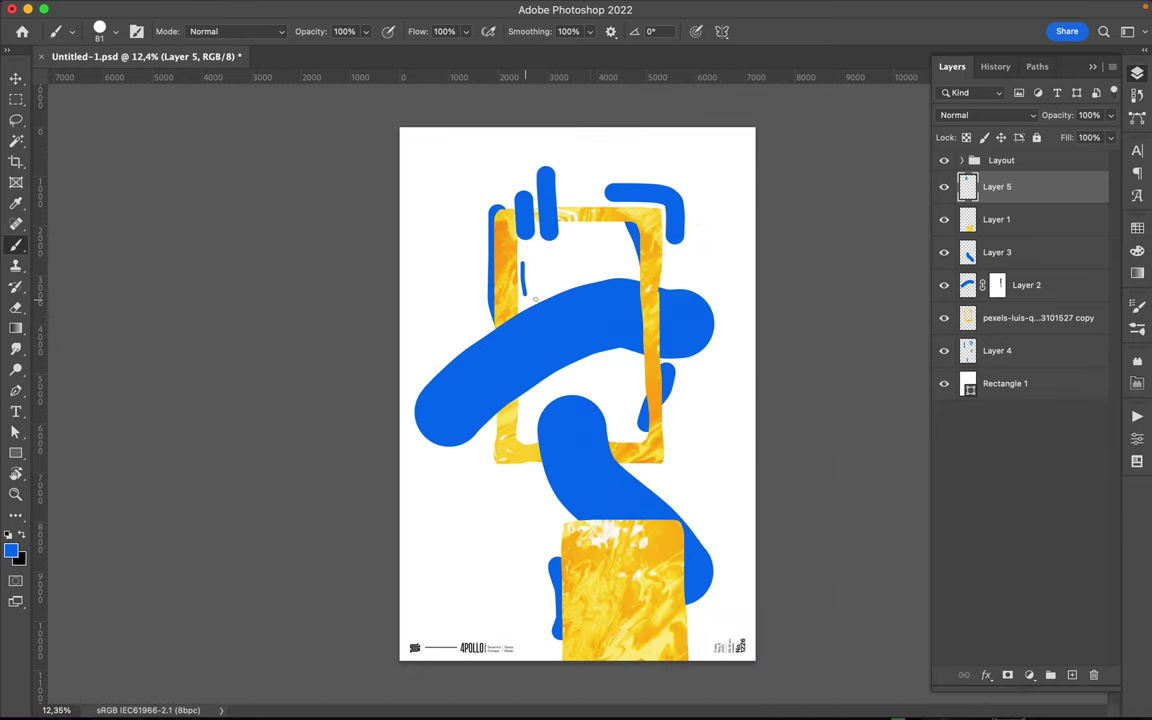
drag(667, 420, 666, 449)
drag(500, 473, 503, 492)
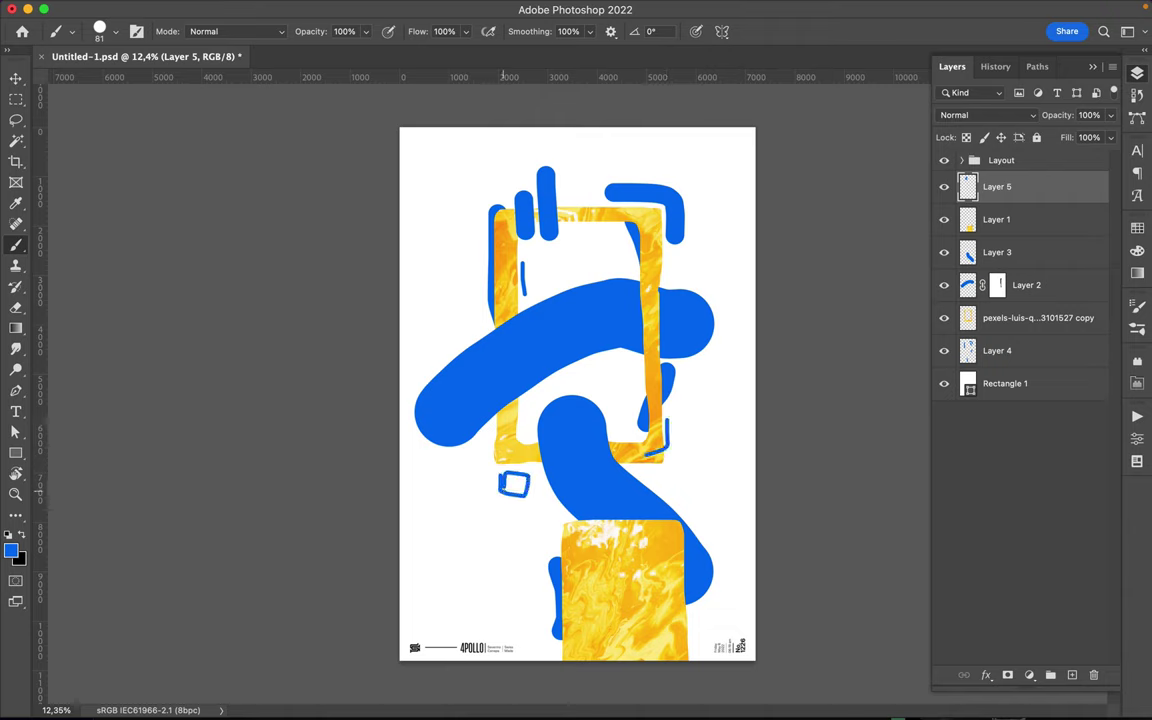
mouse_move(687, 372)
mouse_down()
mouse_move(690, 494)
mouse_move(688, 370)
mouse_up()
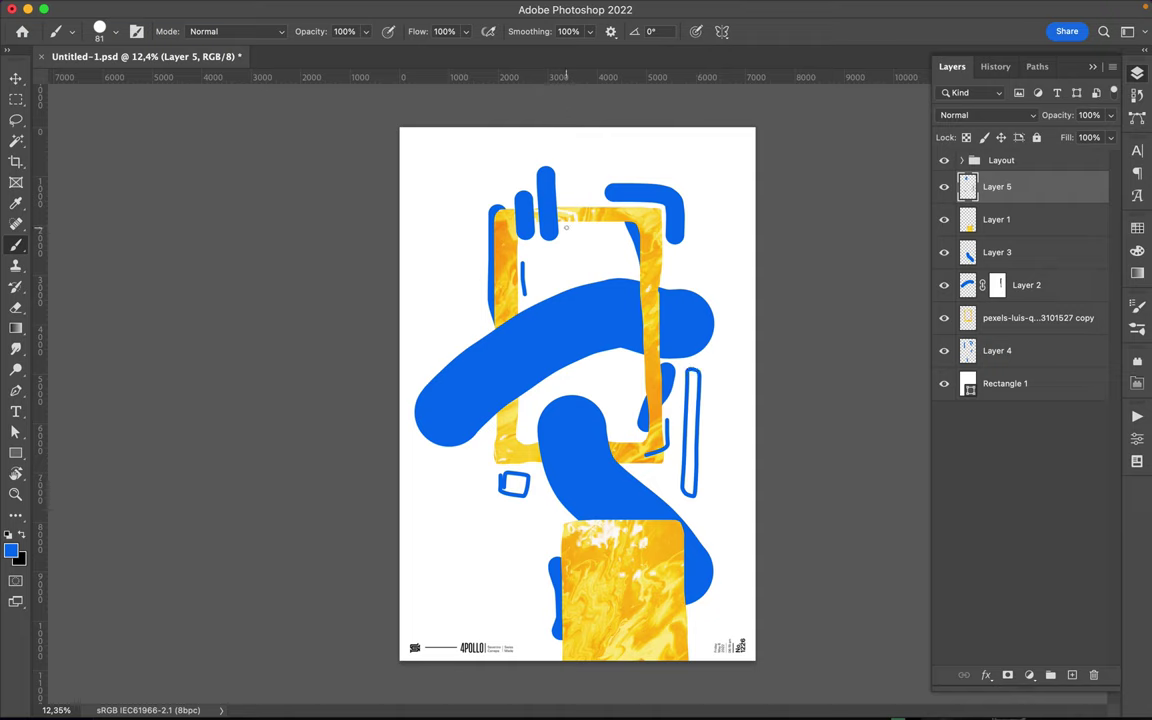
drag(564, 229, 569, 235)
drag(575, 536, 576, 555)
- With a 33 px brush, draw thin blue lines, a circle and a rounded-rectangle outline left of the frame
right_click(597, 461)
text(33)
key(Return)
mouse_move(569, 231)
mouse_down()
mouse_move(652, 218)
mouse_move(672, 268)
mouse_up()
drag(509, 407, 607, 362)
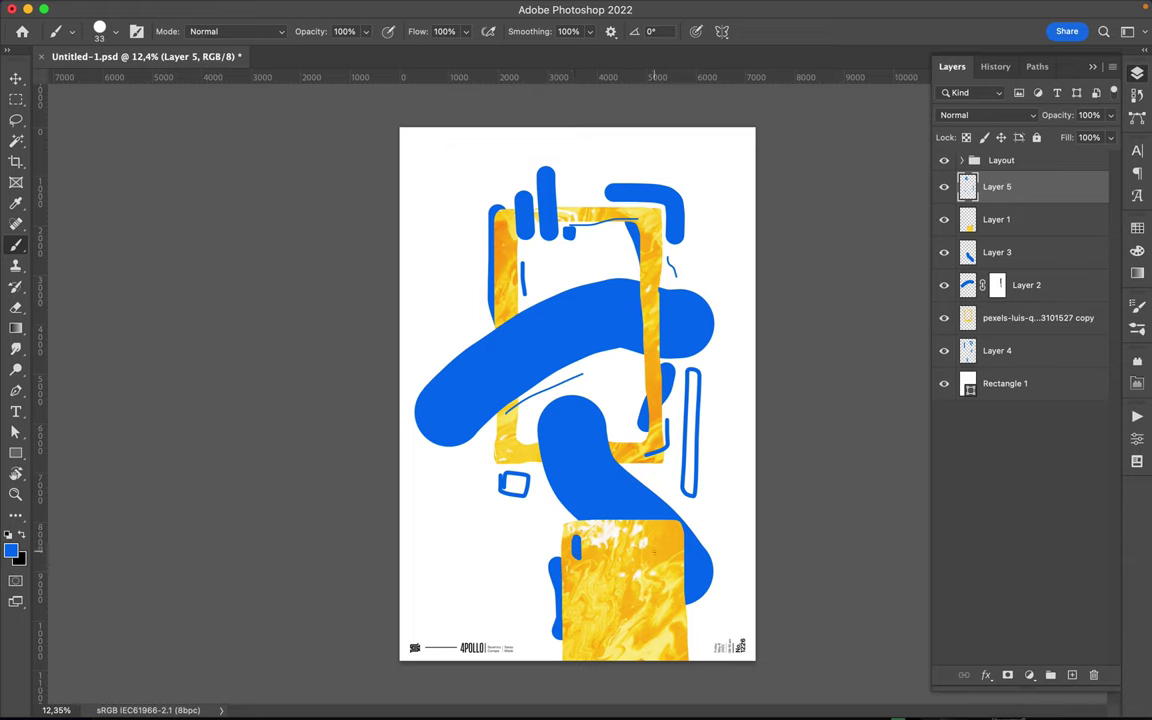
mouse_move(654, 551)
mouse_down()
mouse_move(666, 589)
mouse_move(628, 548)
mouse_up()
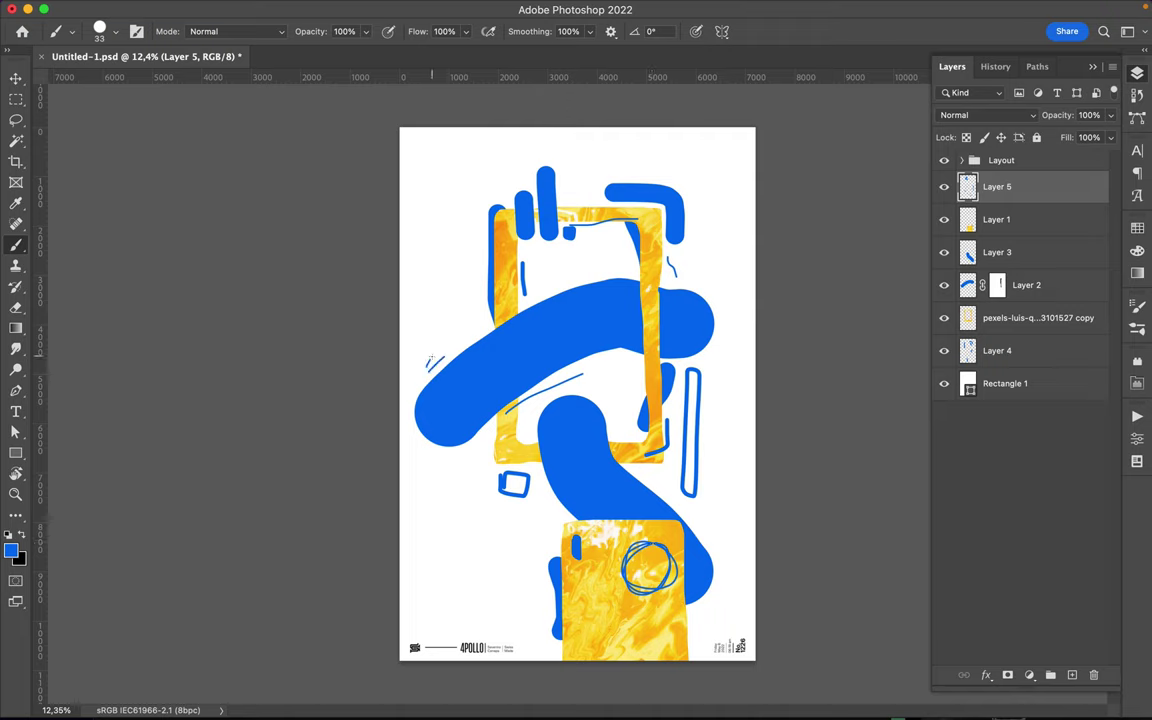
mouse_move(606, 274)
mouse_down()
mouse_move(671, 281)
mouse_move(632, 268)
mouse_up()
mouse_move(459, 220)
mouse_down()
mouse_move(472, 266)
mouse_move(483, 212)
mouse_move(460, 240)
mouse_move(485, 265)
mouse_up()
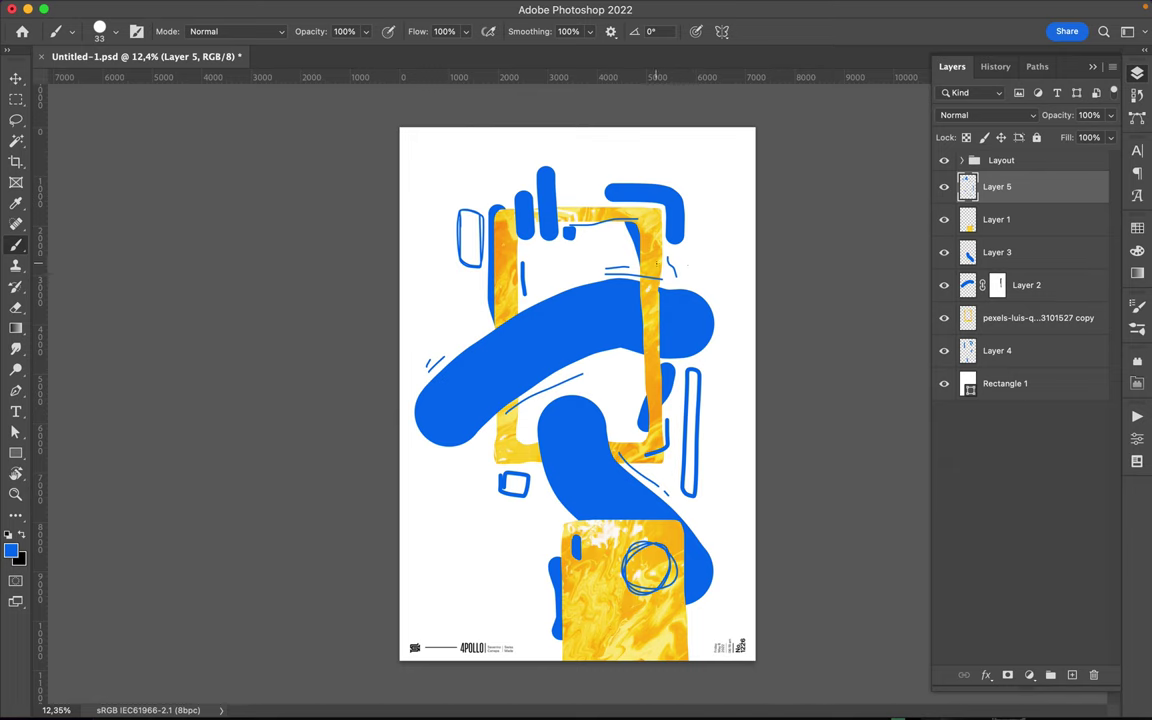
- Set the brush to 6 px and draw fine zigzag hatching over the upper frame and tall bar
right_click(655, 240)
drag(748, 272, 736, 273)
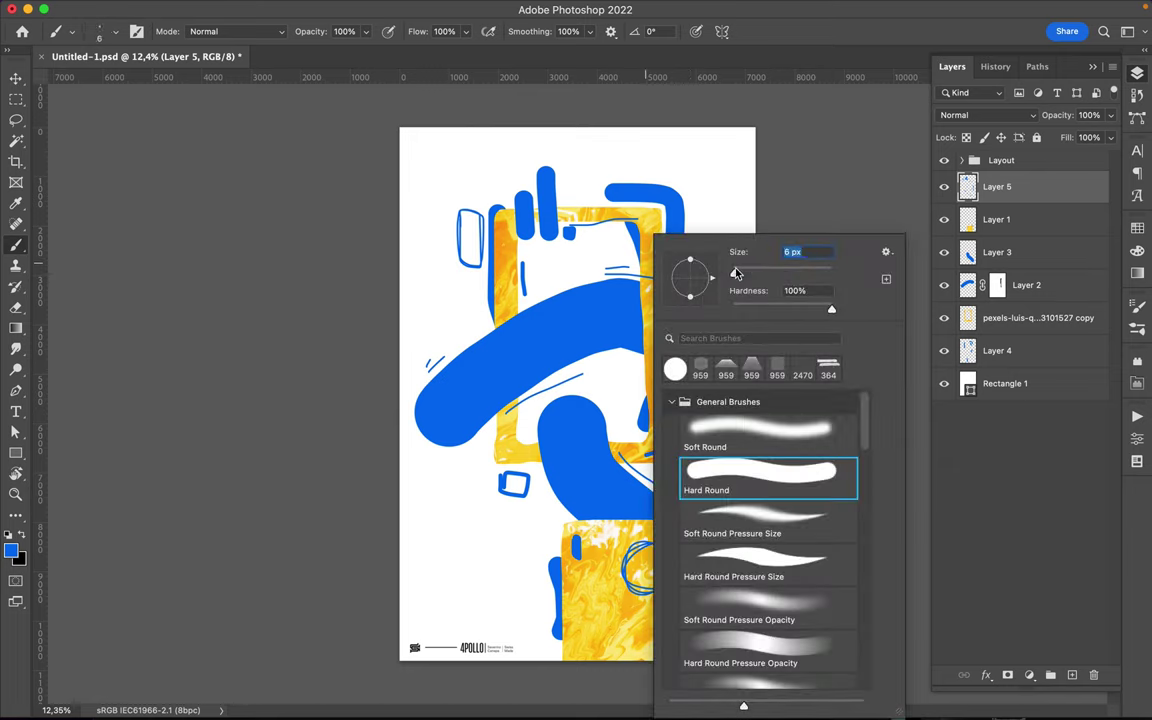
key(Return)
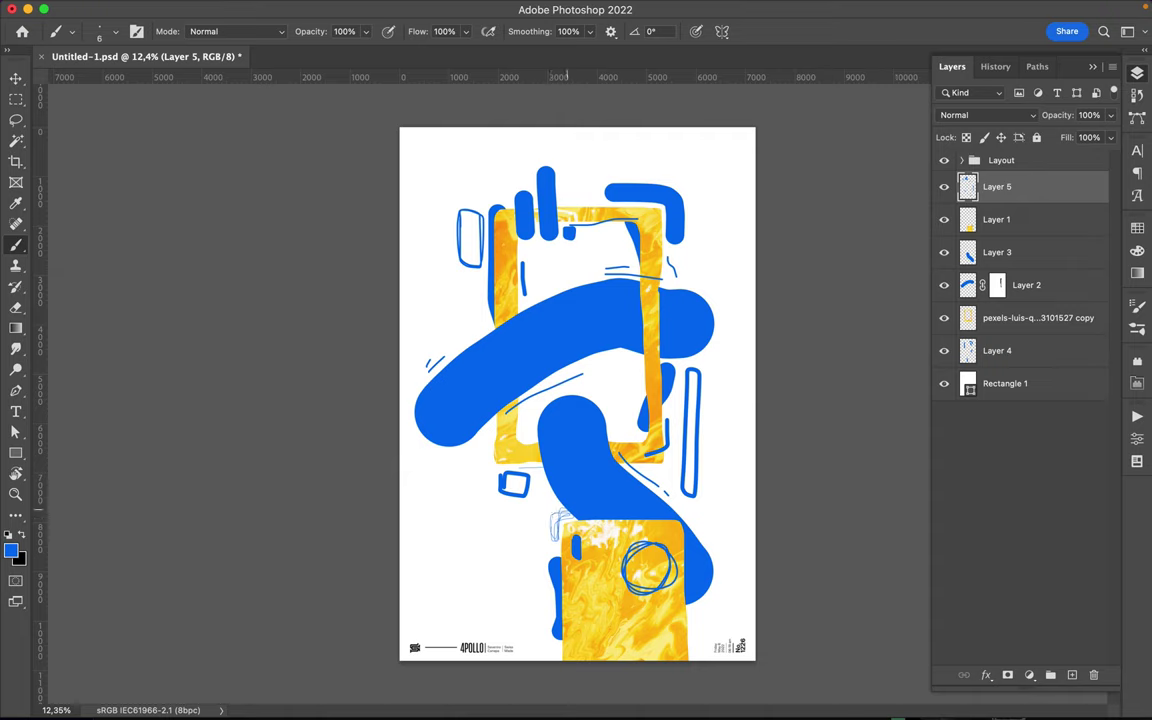
drag(538, 293, 586, 150)
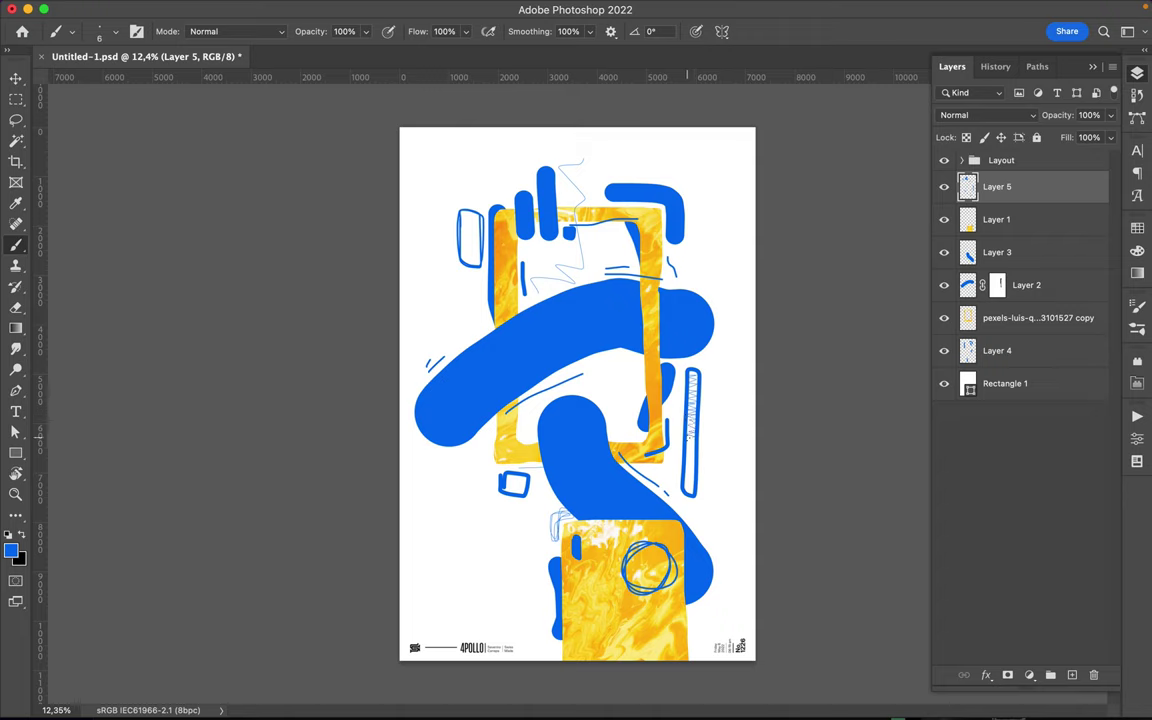
scroll(701, 445, up, 5)
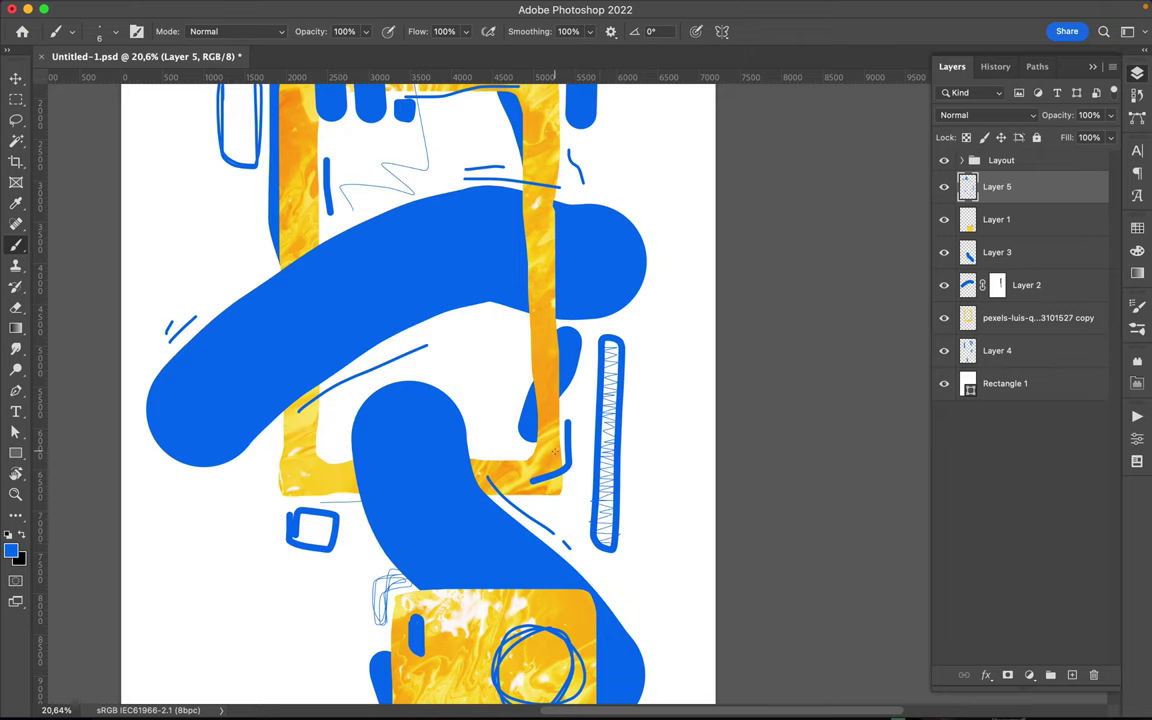
- Scatter fine blue zigzag scribbles left of the small square, over the blue shape and left of the frame
scroll(555, 452, down, 3)
scroll(590, 238, down, 2)
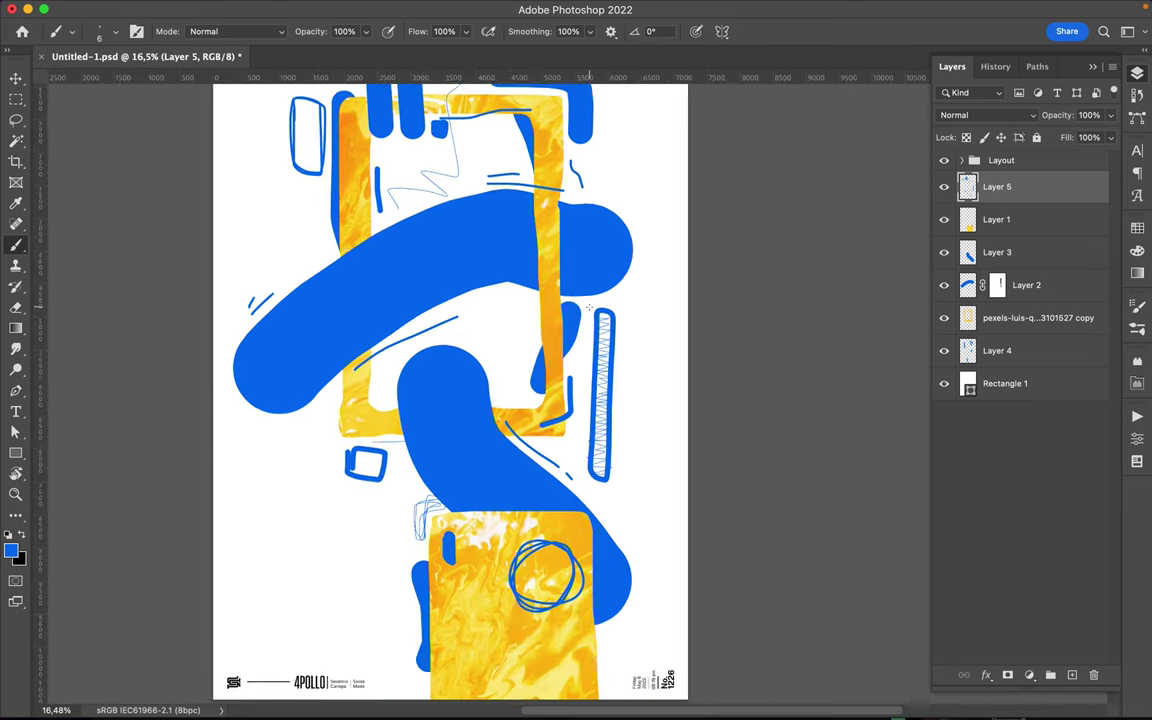
drag(486, 528, 432, 561)
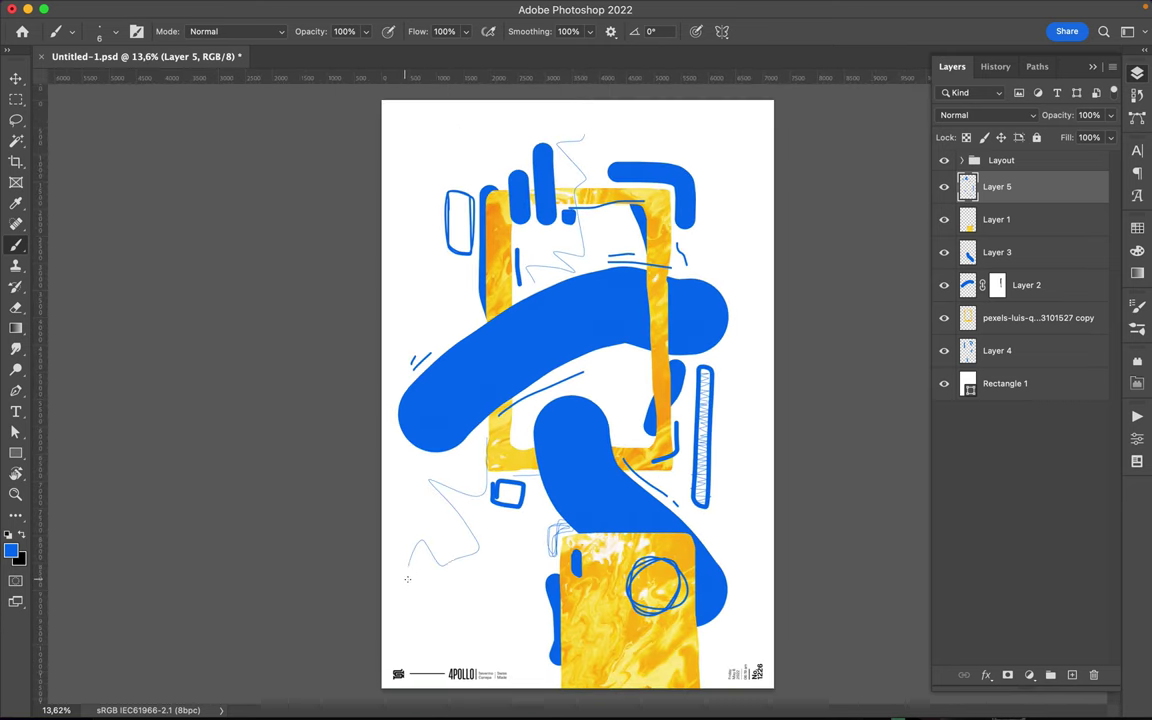
drag(432, 561, 449, 592)
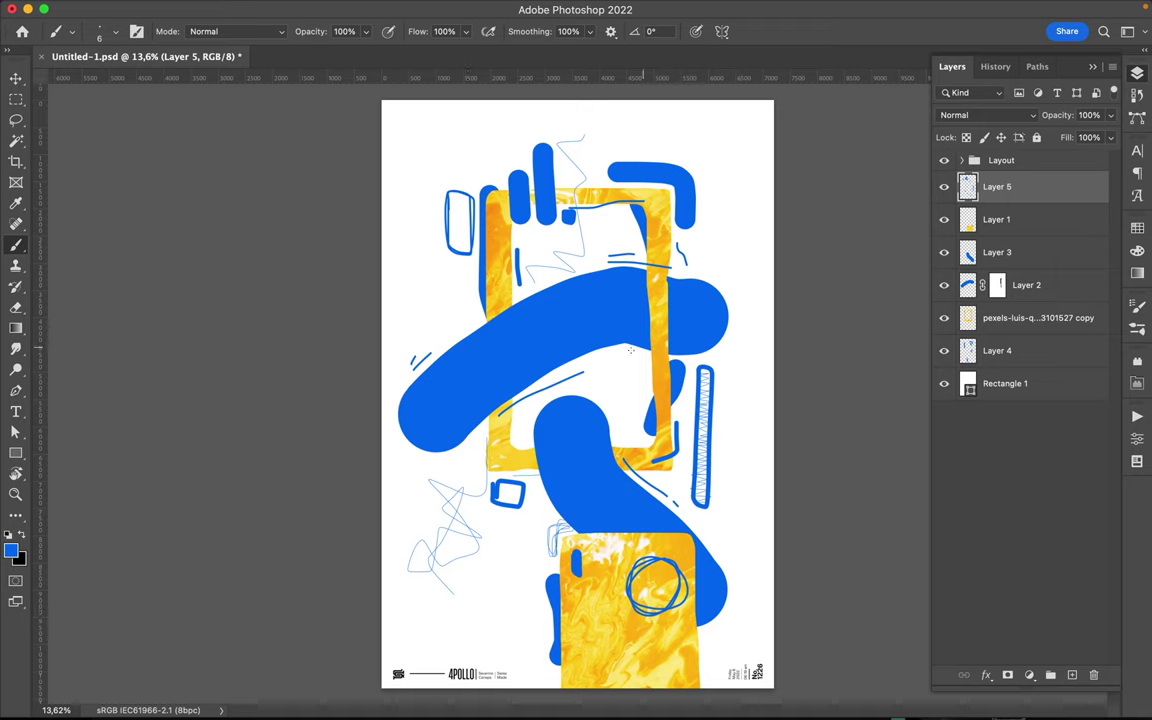
drag(640, 363, 641, 457)
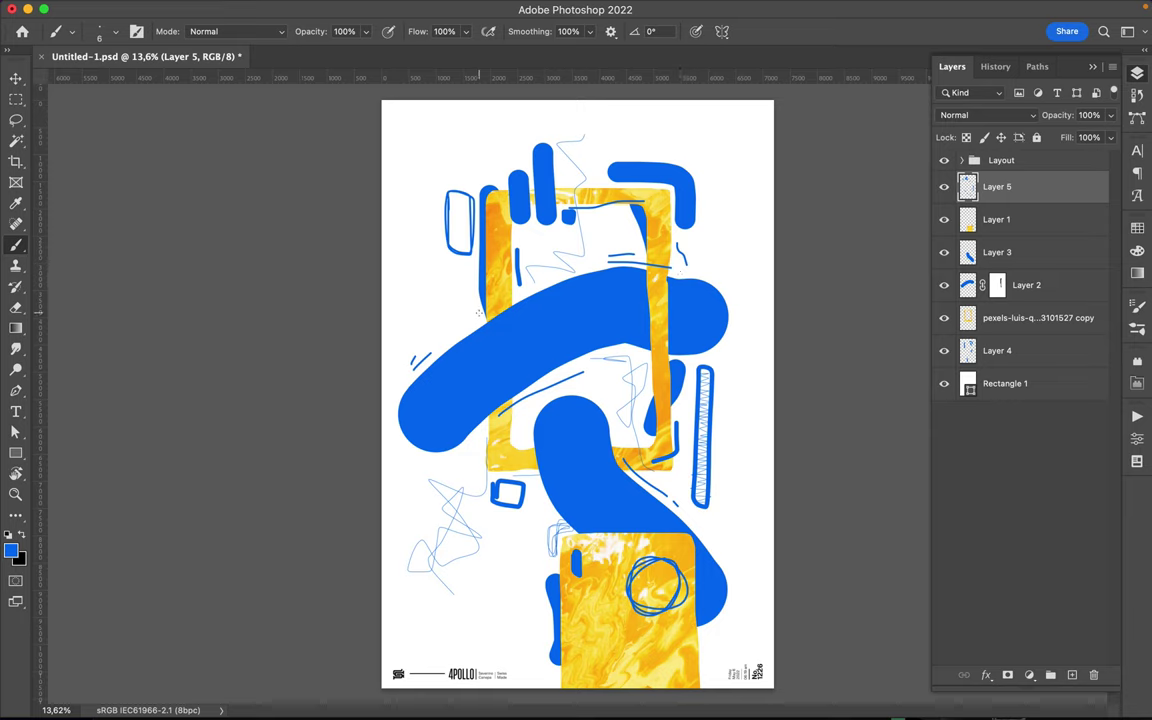
mouse_move(422, 270)
mouse_down()
mouse_move(422, 202)
mouse_move(442, 180)
mouse_up()
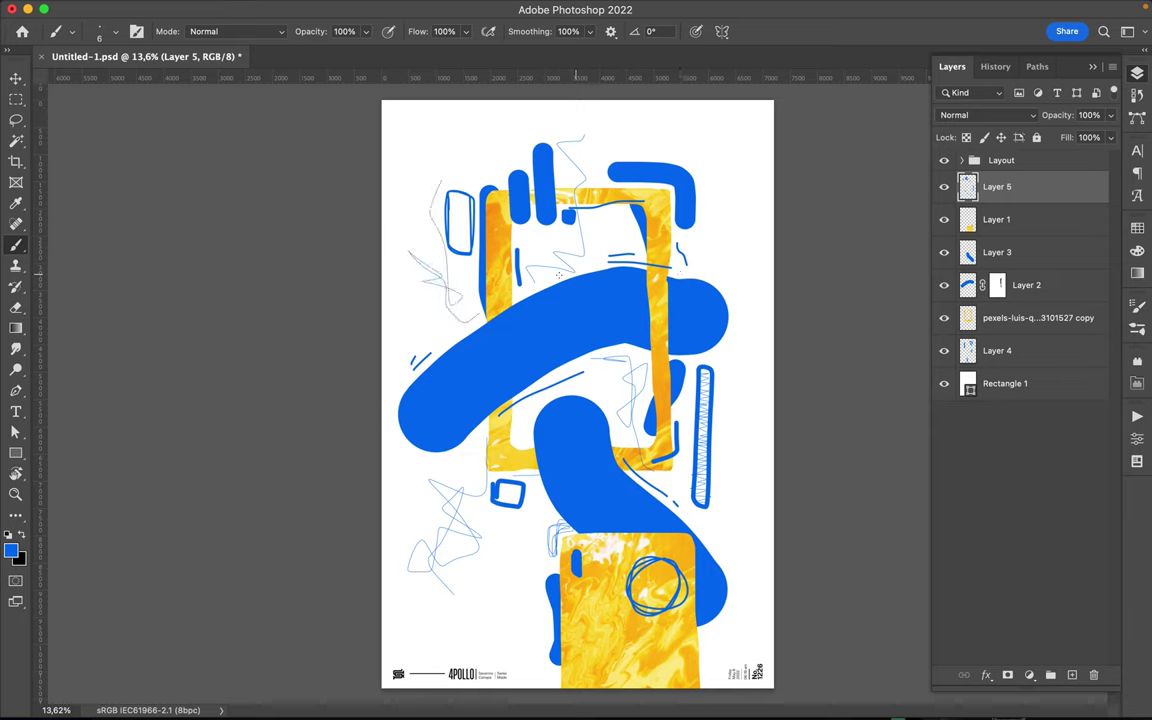
right_click(570, 268)
- Set a 33 px white brush and create a new empty layer for white marks
text(33)
key(Return)
click(975, 269)
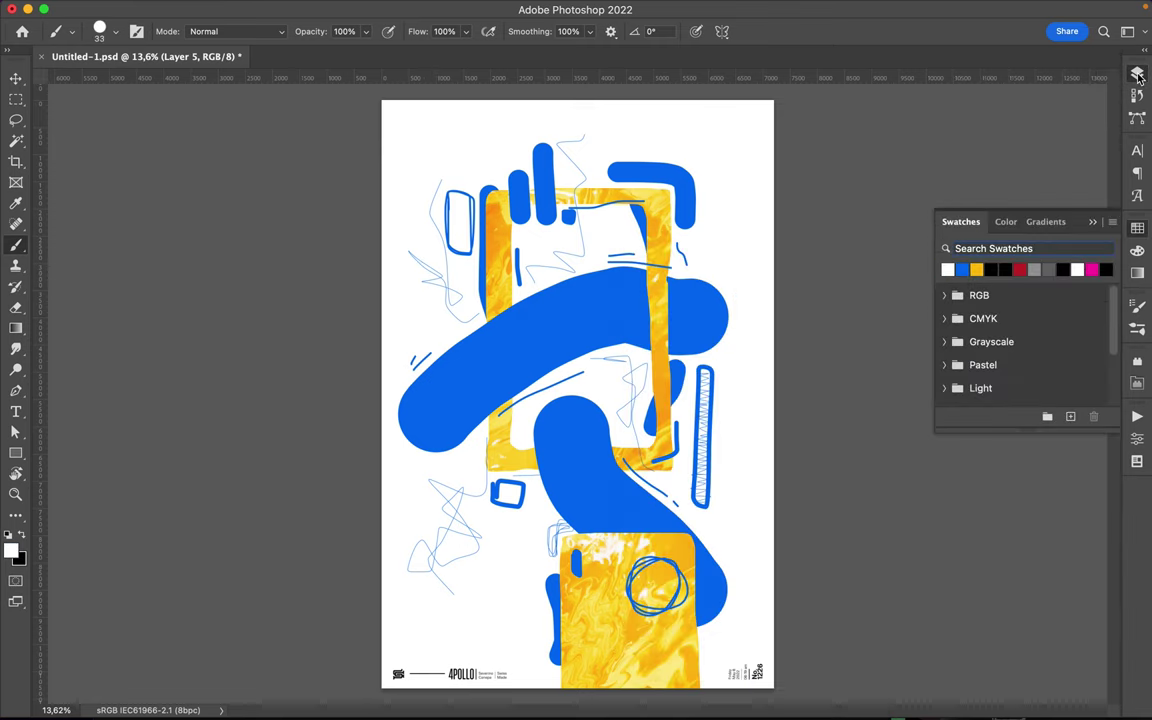
click(1137, 73)
key(ctrl+shift+alt+n)
- Paint white zigzags, a circle and highlight lines on the blue strokes, plus a white curve on the yellow block
mouse_move(428, 427)
mouse_down()
mouse_move(413, 385)
mouse_move(440, 420)
mouse_move(480, 366)
mouse_move(528, 370)
mouse_up()
drag(443, 430, 428, 436)
drag(716, 306, 712, 298)
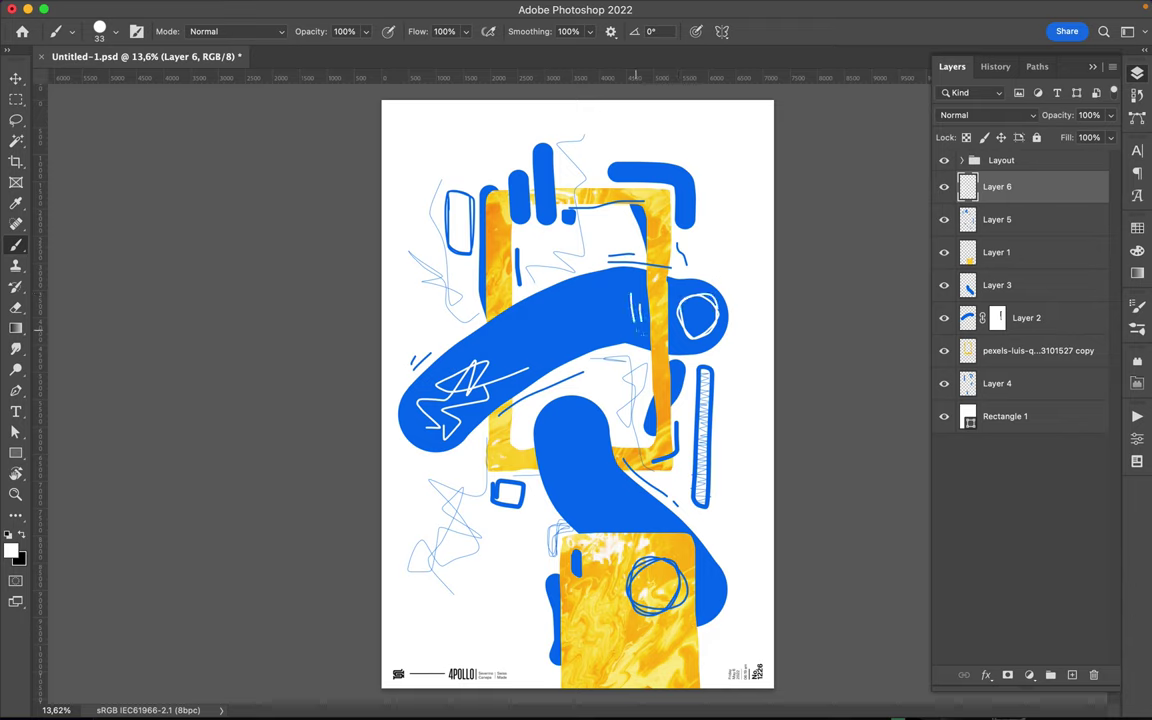
drag(545, 443, 548, 476)
drag(717, 597, 708, 610)
drag(592, 650, 600, 607)
key(ctrl+z)
drag(590, 652, 594, 624)
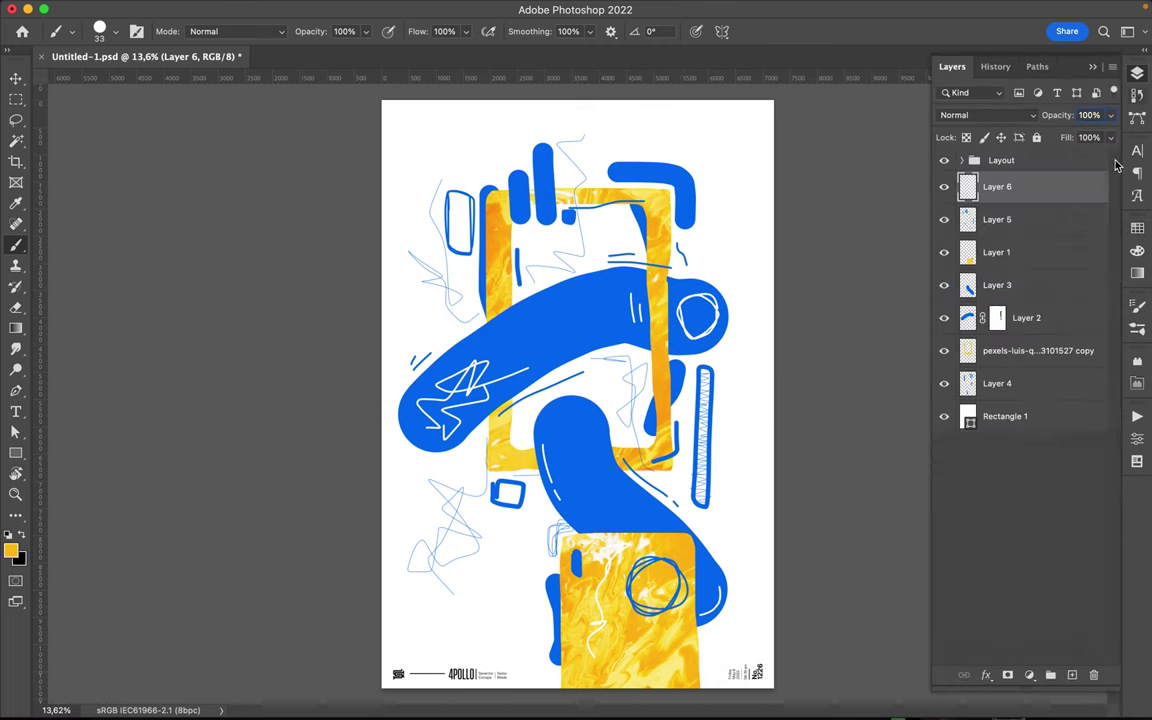
- On a new layer above Rectangle 1, paint thin yellow squiggles peeking out around the artwork
click(991, 428)
click(1072, 675)
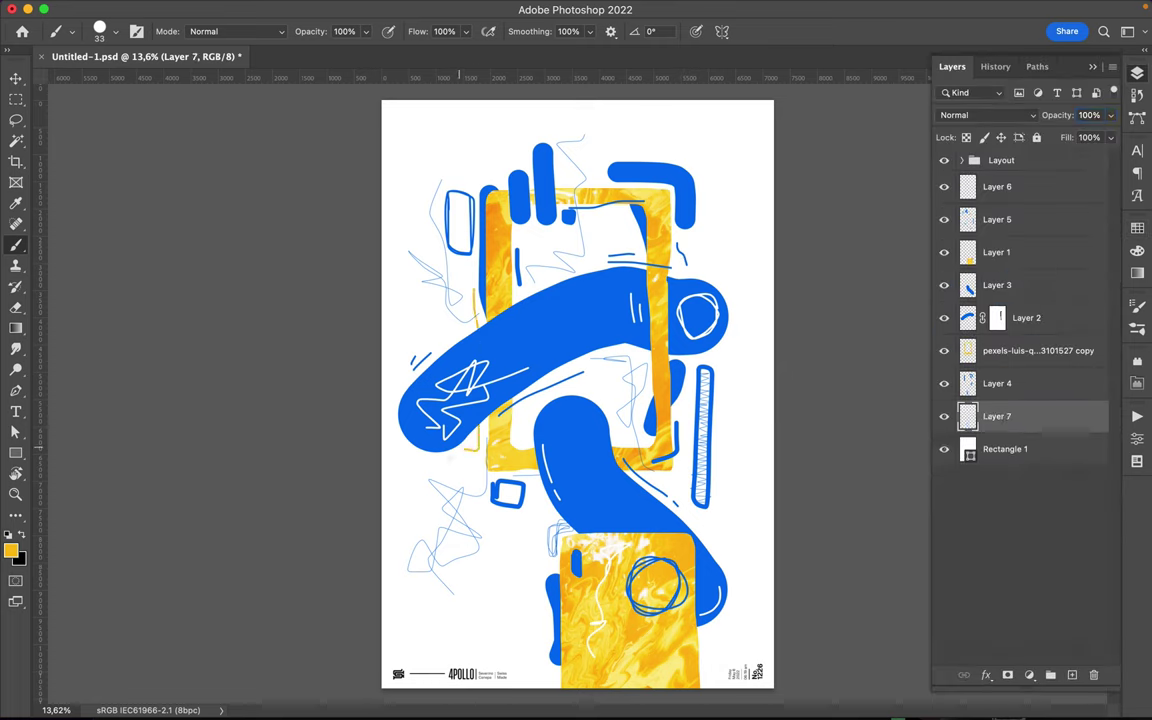
drag(469, 302, 474, 322)
drag(708, 356, 737, 326)
drag(693, 283, 716, 176)
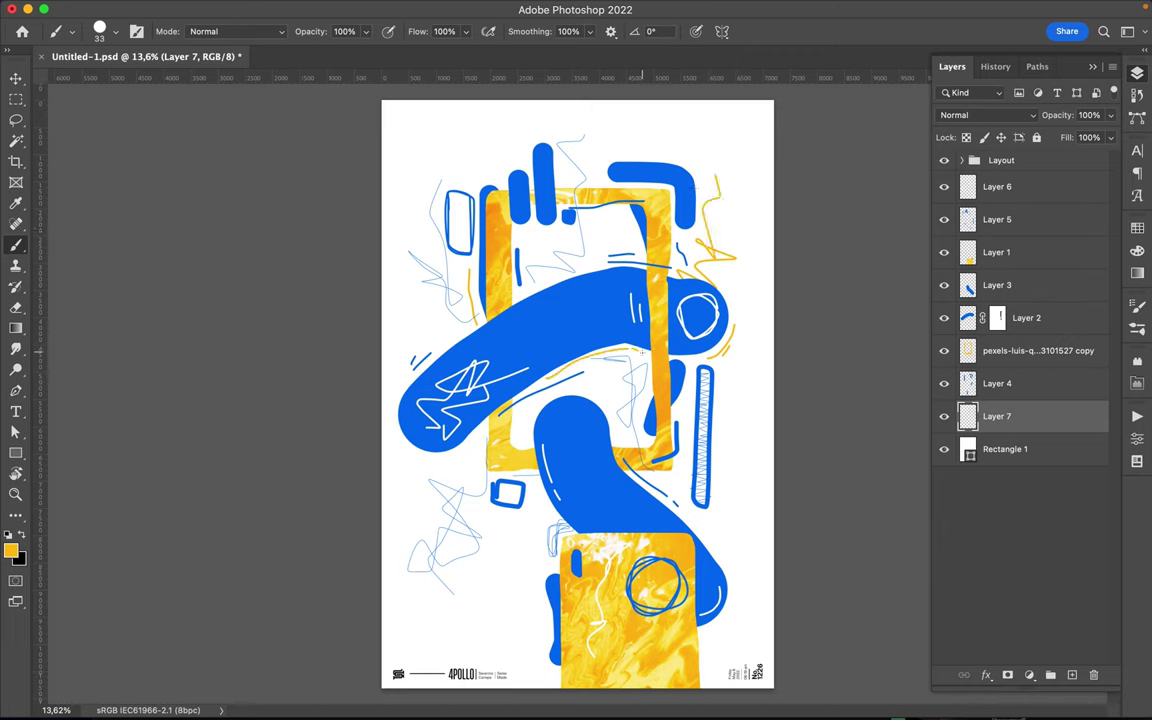
drag(462, 338, 432, 346)
drag(567, 181, 595, 186)
drag(500, 182, 484, 160)
key(super+z)
drag(505, 560, 549, 616)
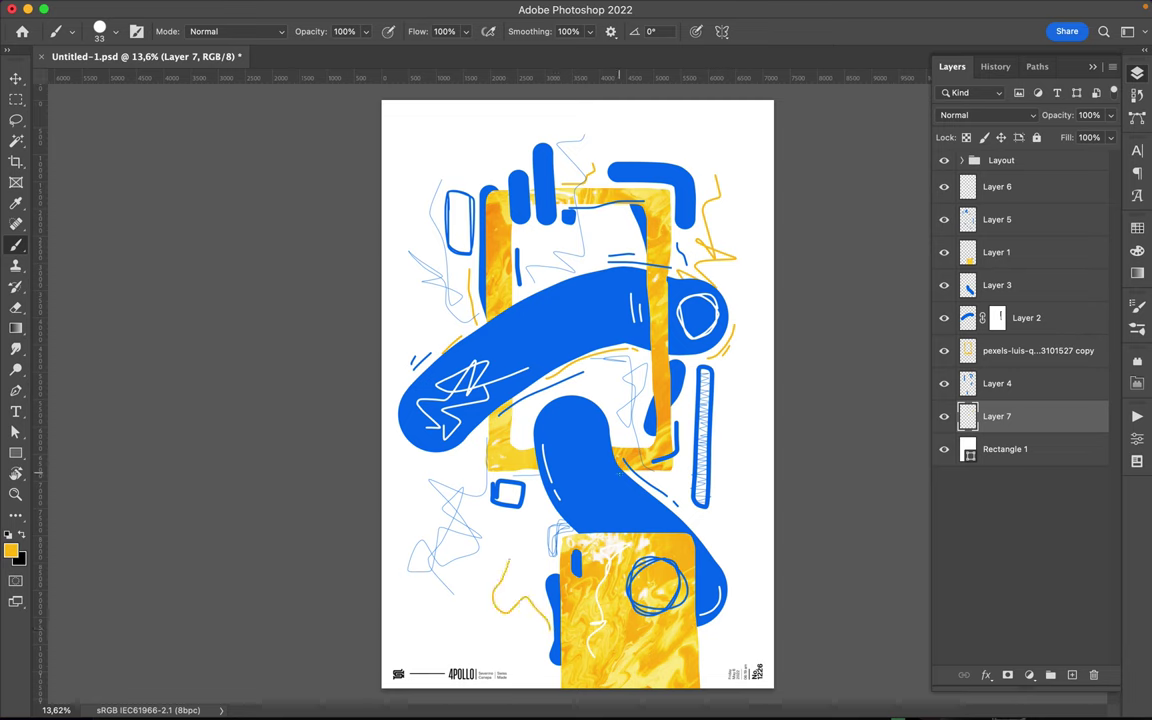
- Enlarge the brush to 121 px
right_click(544, 289)
drag(656, 250, 690, 248)
click(1000, 449)
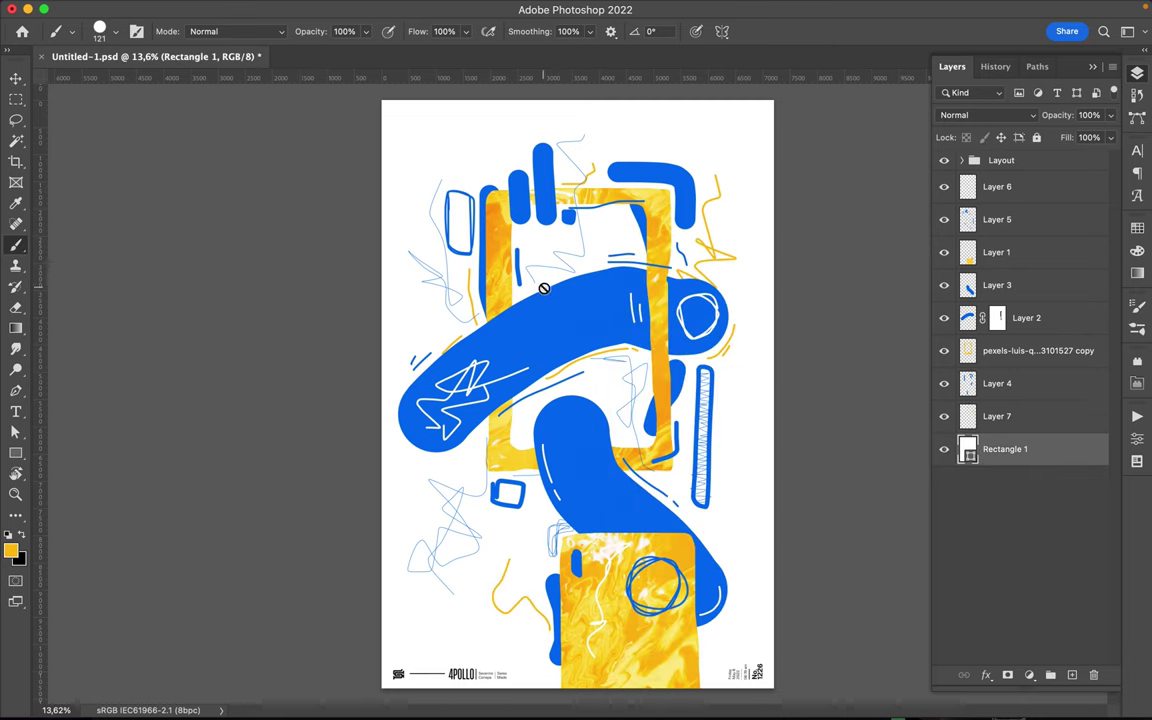
- On Layer 7, paint a solid yellow square inside the top frame and a yellow mark at the left
key(alt+bracketright)
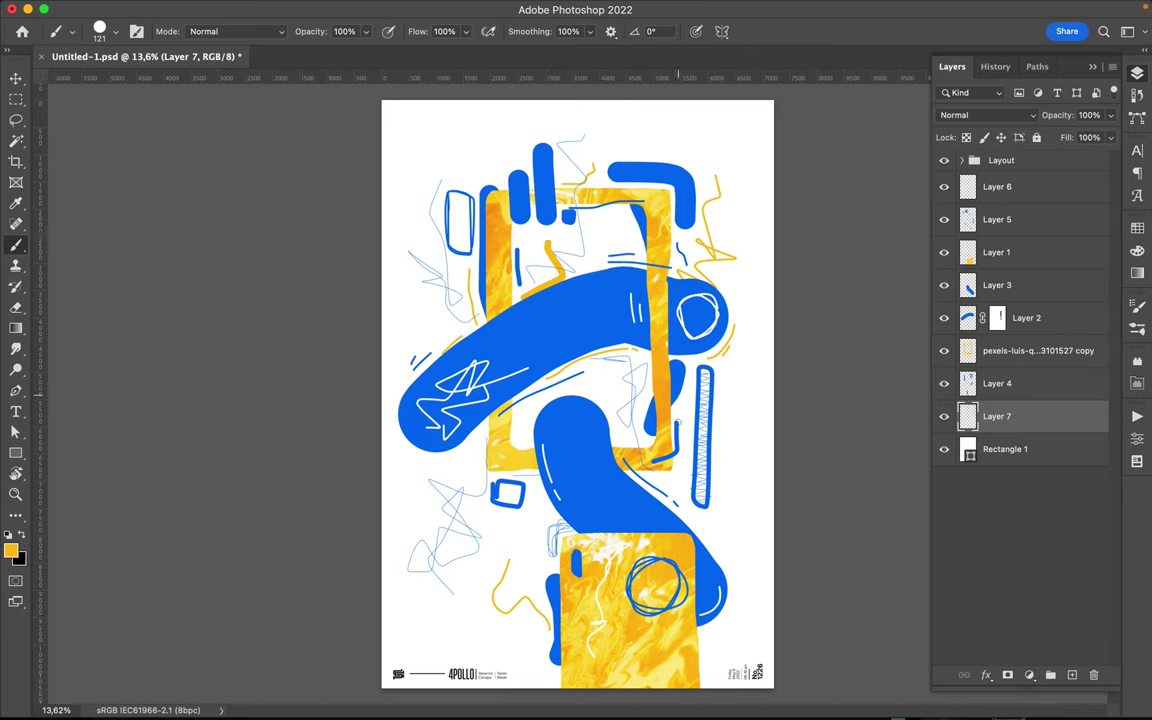
click(624, 432)
mouse_move(600, 222)
mouse_down()
mouse_move(593, 240)
mouse_move(616, 230)
mouse_move(604, 231)
mouse_up()
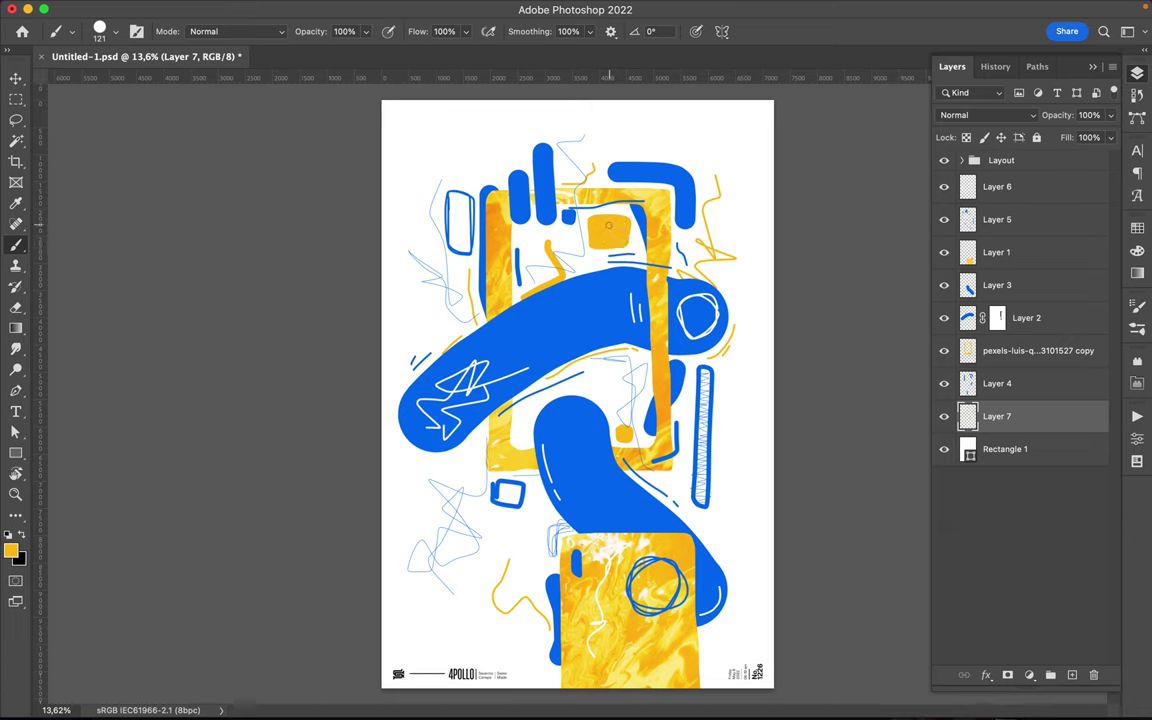
drag(398, 383, 510, 385)
- On Layer 6, paint thick yellow dashes and curves over the blue strokes
click(960, 190)
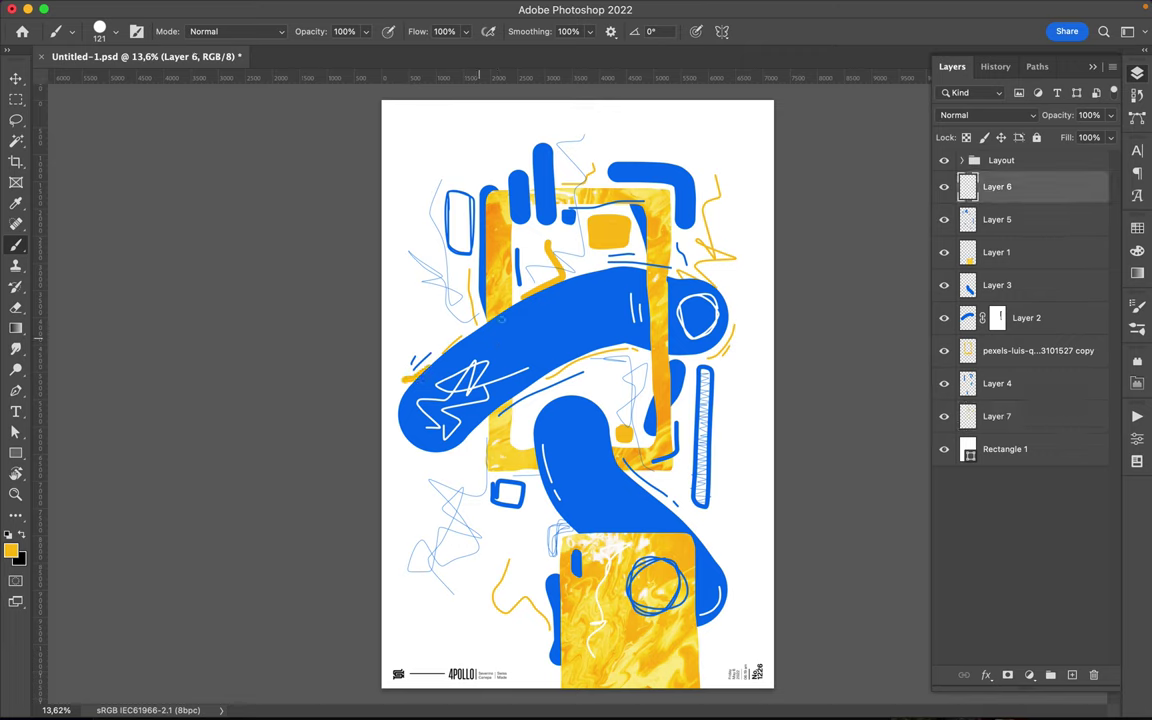
mouse_move(437, 327)
mouse_down()
mouse_move(540, 320)
mouse_move(606, 342)
mouse_up()
drag(558, 606, 525, 586)
drag(598, 431, 645, 506)
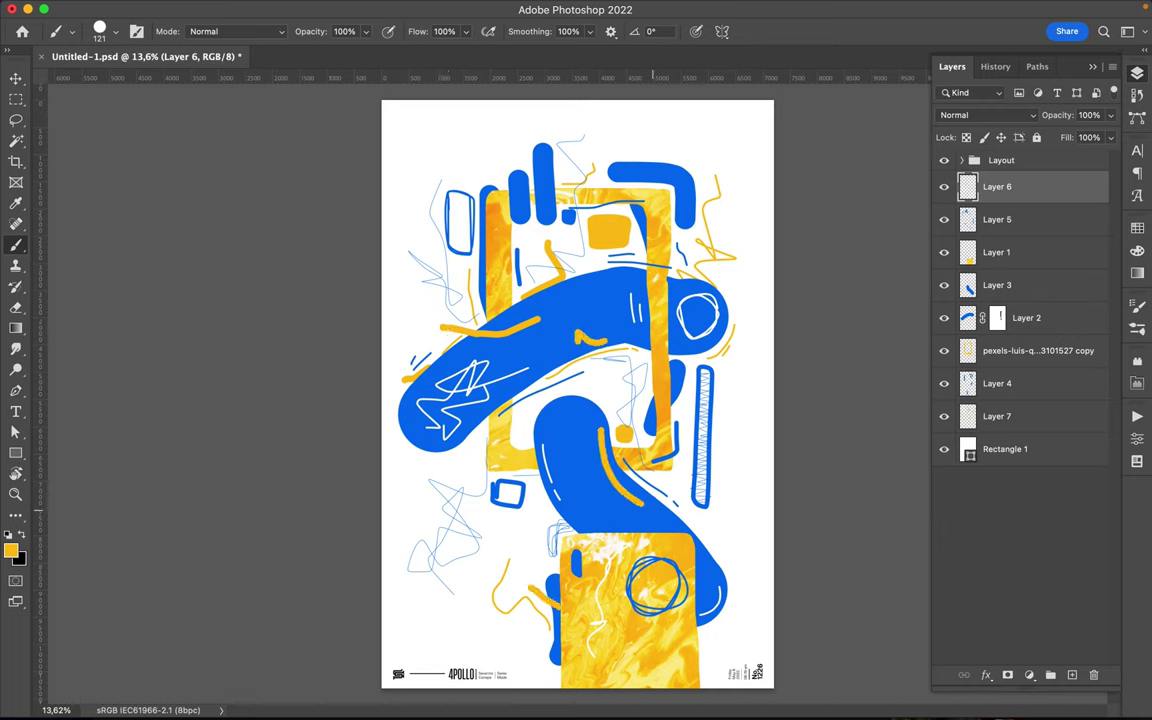
- With a 460 px brush on Layer 7, paint big yellow blobs near the top-left and lower right
right_click(605, 288)
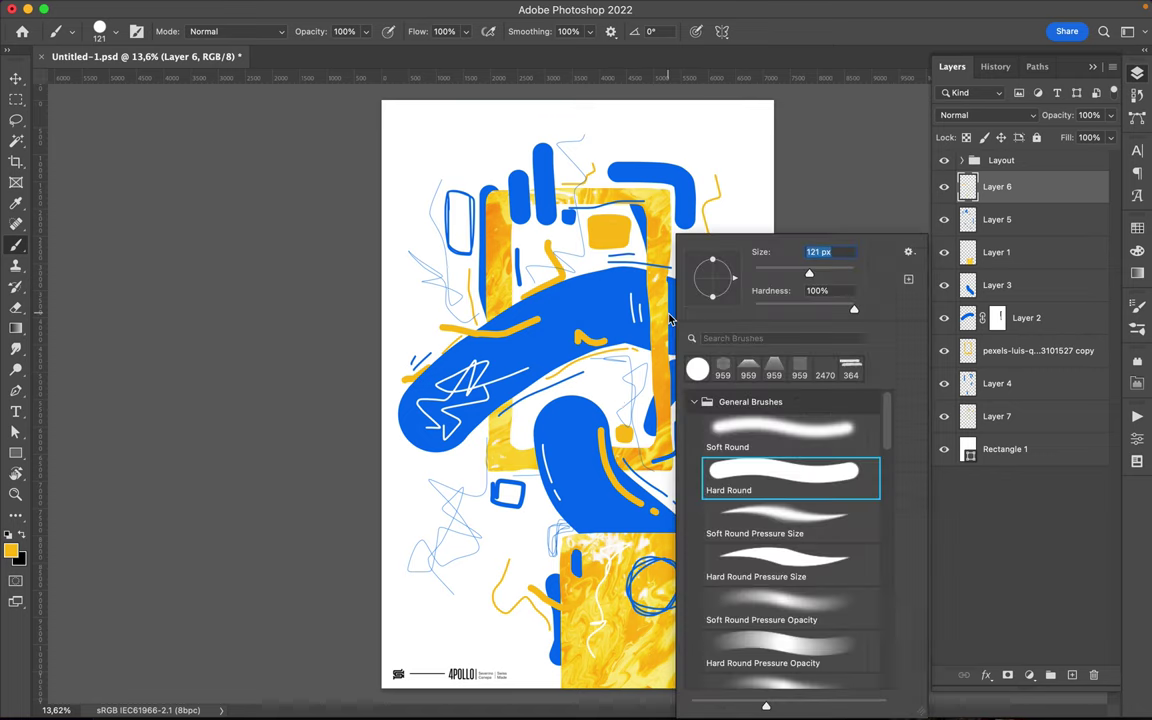
drag(818, 272, 842, 272)
click(1000, 416)
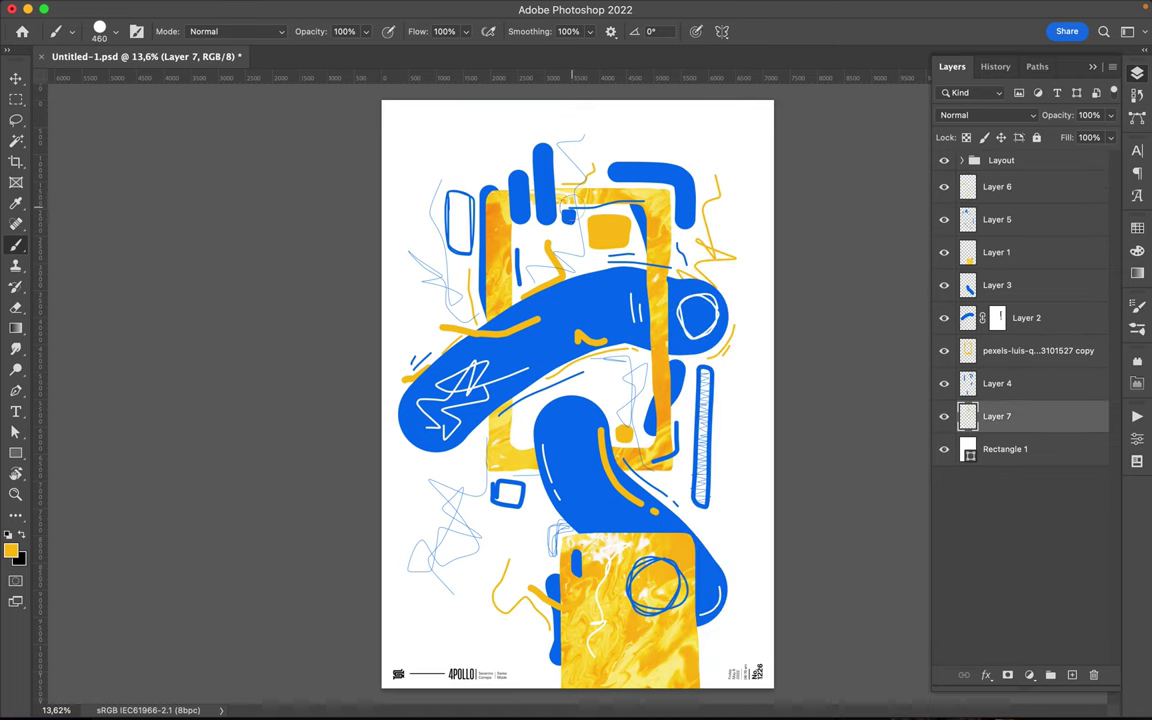
drag(482, 175, 480, 132)
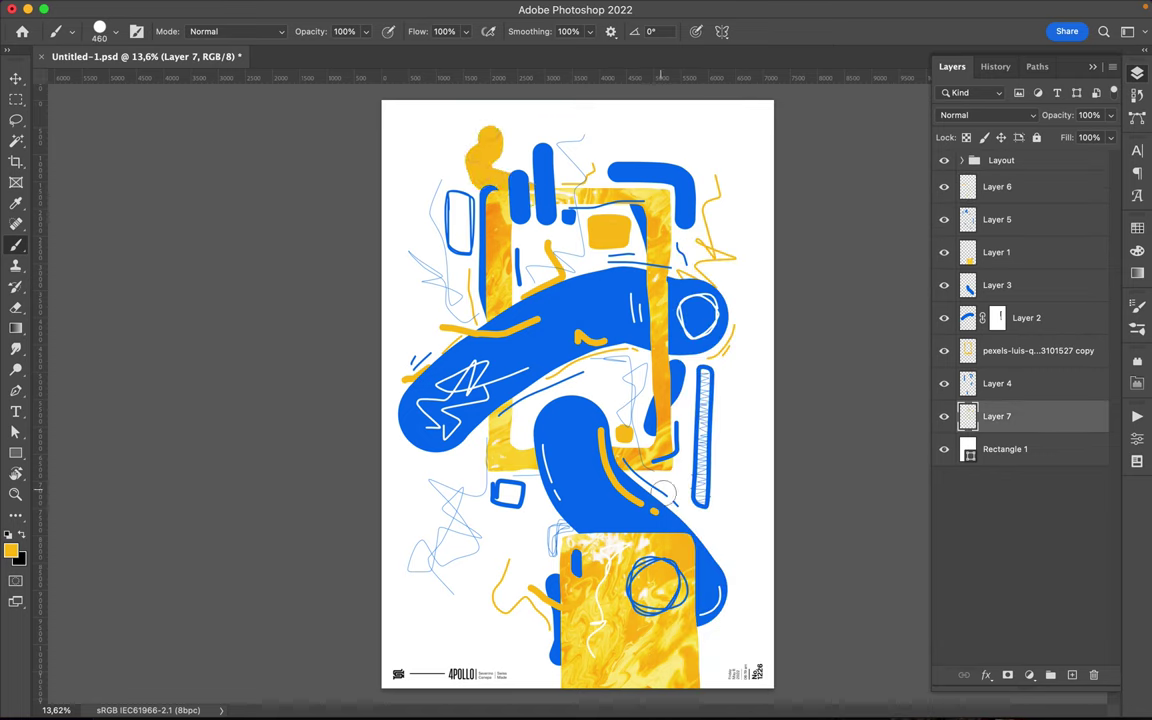
drag(700, 510, 727, 424)
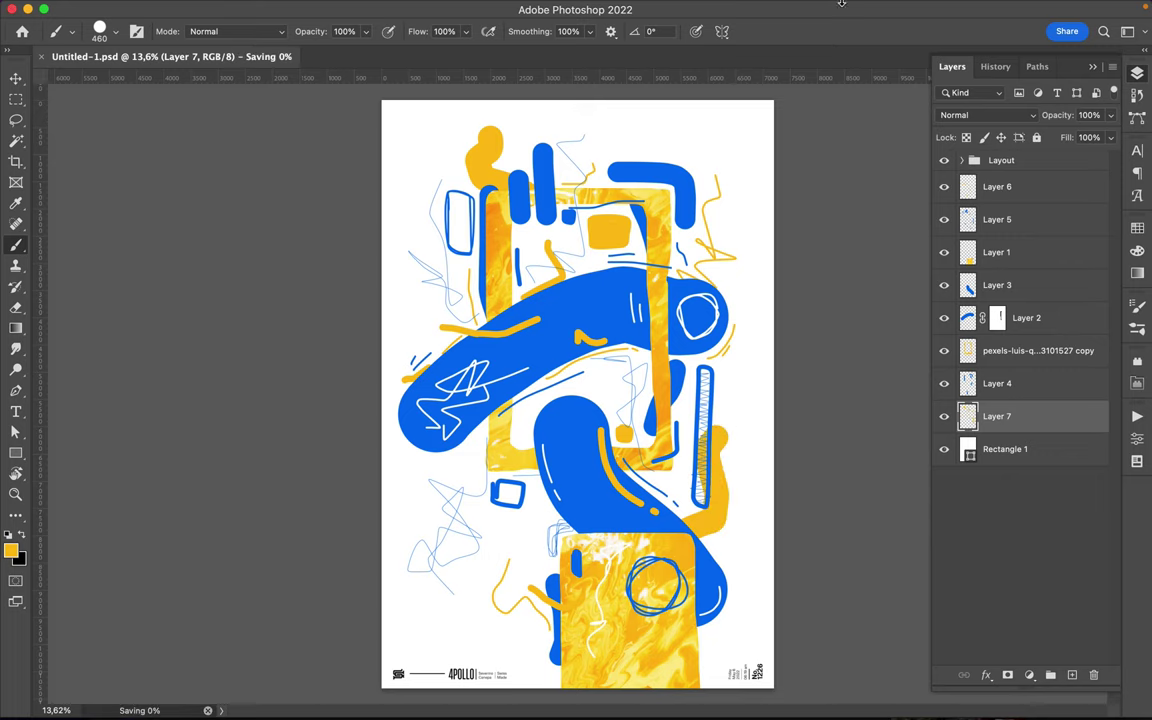